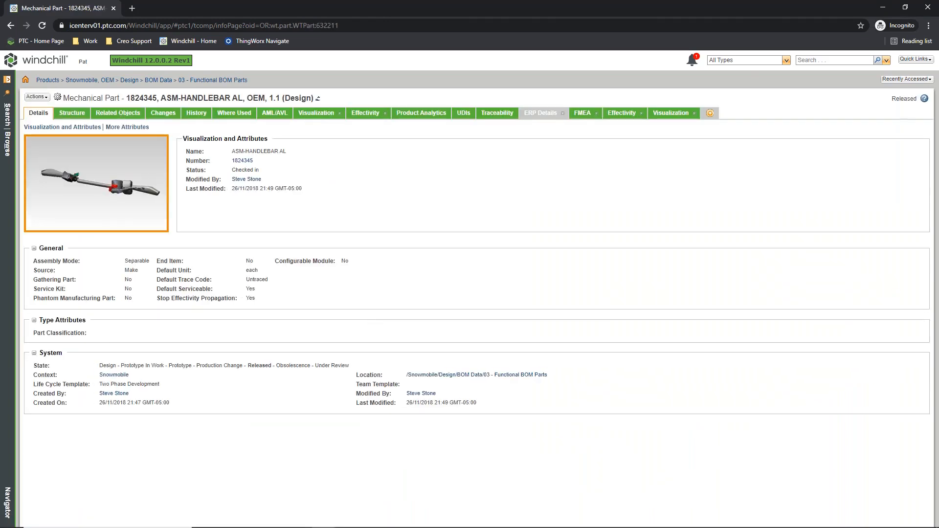
- Open the handlebar assembly's structure and start inserting a new component of type Part under the top-level assembly
{"action": "left_click", "coordinate": [68, 113]}
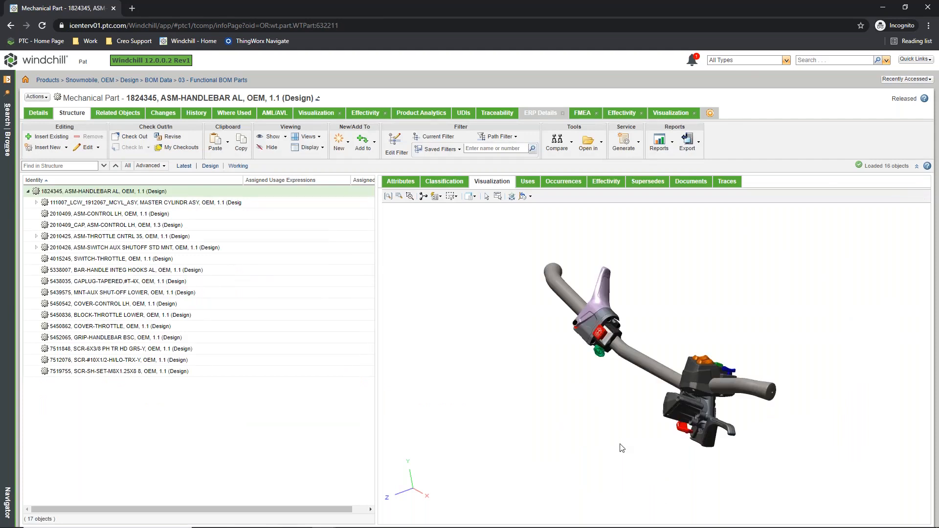
{"action": "middle_click_drag", "start_coordinate": [620, 444], "coordinate": [652, 438]}
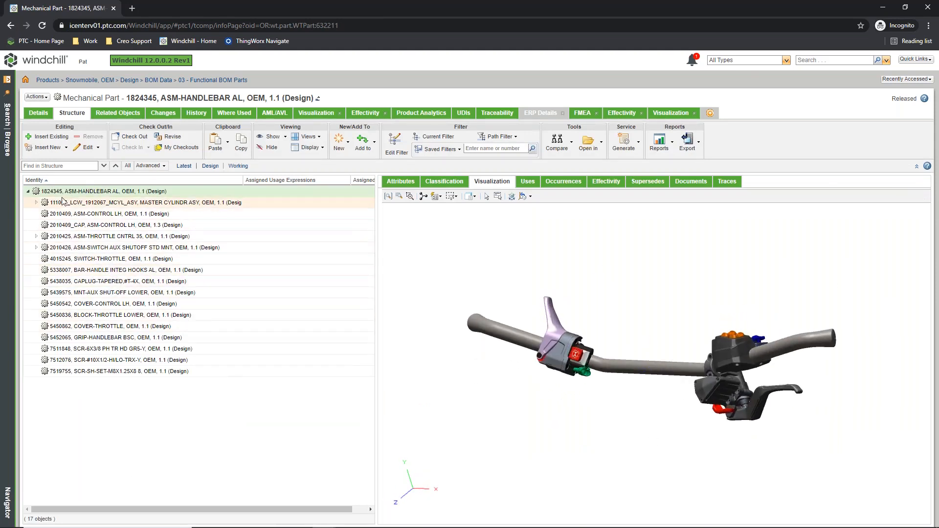
{"action": "left_click", "coordinate": [66, 147]}
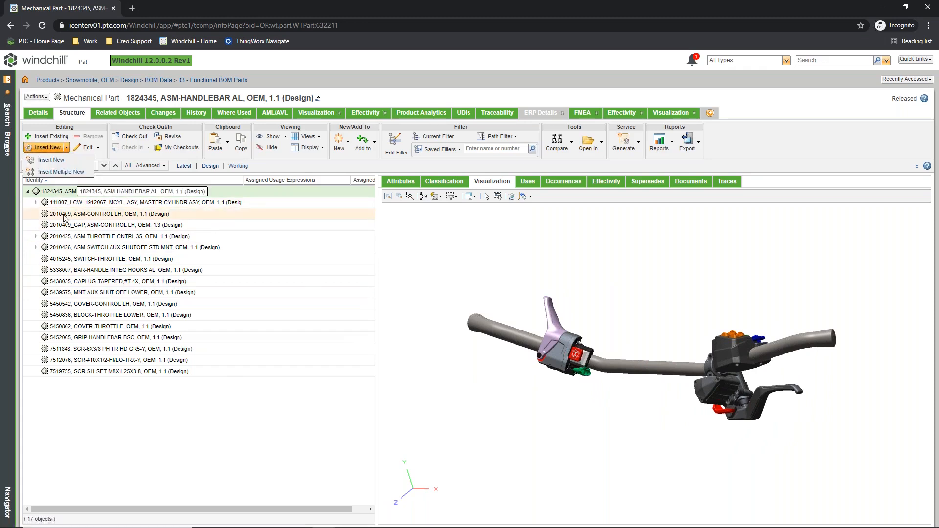
{"action": "left_click", "coordinate": [56, 161]}
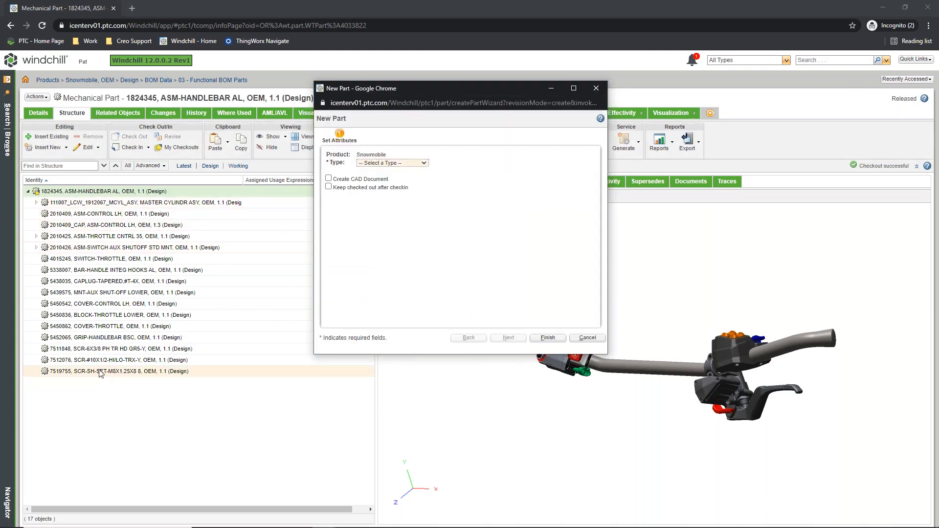
{"action": "left_click", "coordinate": [392, 163]}
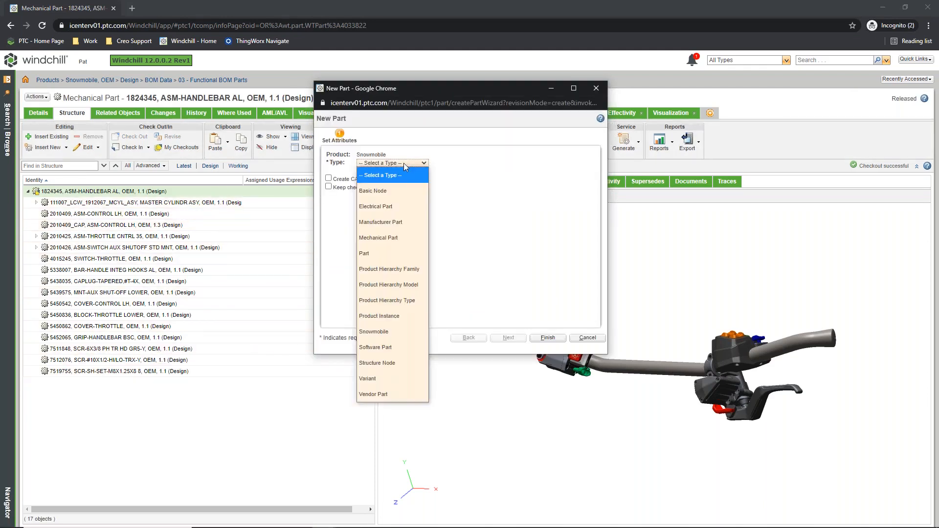
{"action": "left_click", "coordinate": [367, 253]}
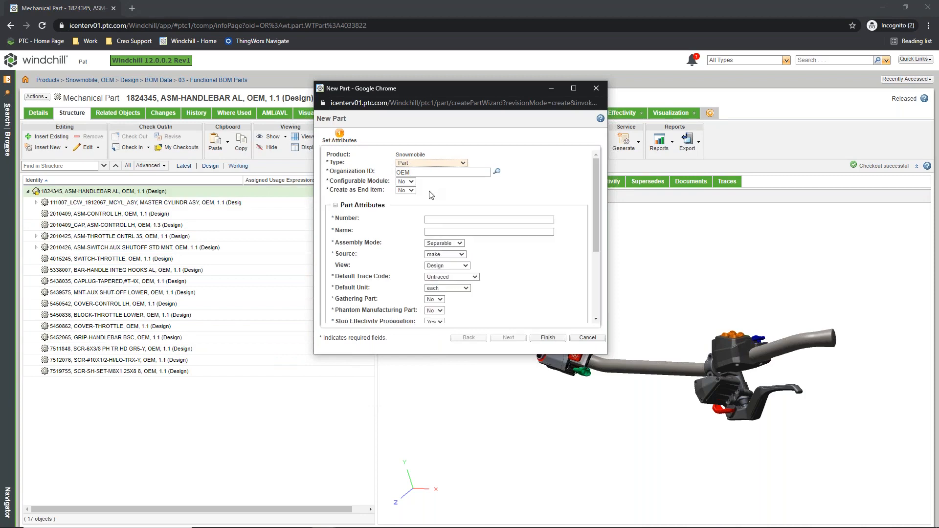
- Give the new part the number 454568 and the name Clip, and set its source to Buy
{"action": "left_click", "coordinate": [438, 220]}
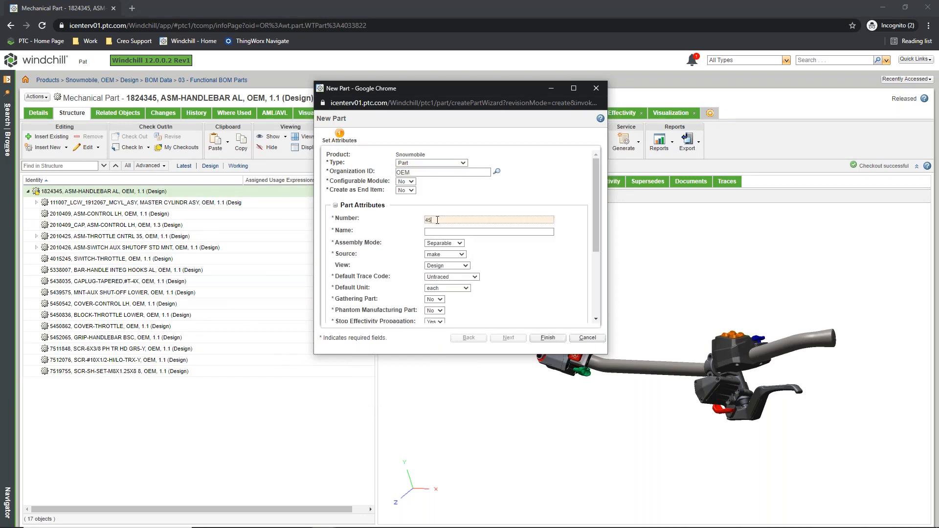
{"action": "left_click", "coordinate": [433, 232]}
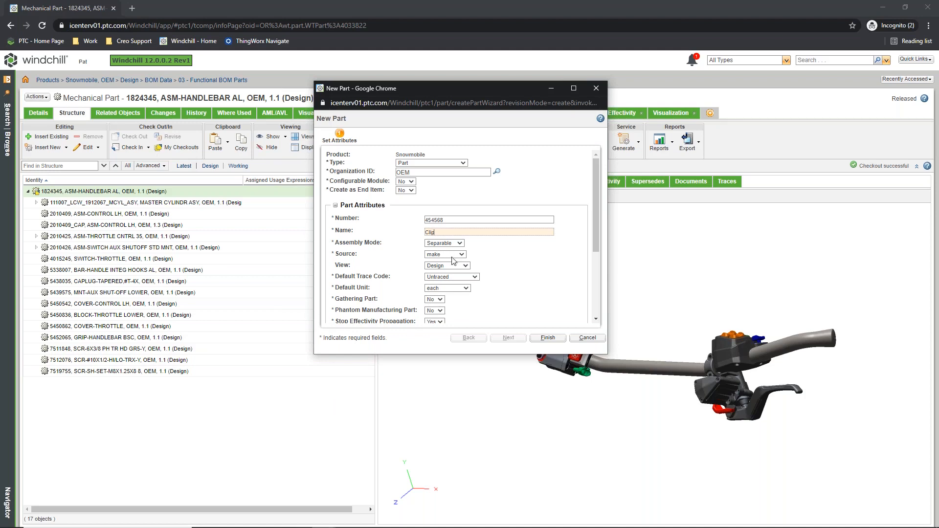
{"action": "scroll", "coordinate": [413, 275], "scroll_direction": "down", "scroll_amount": 1}
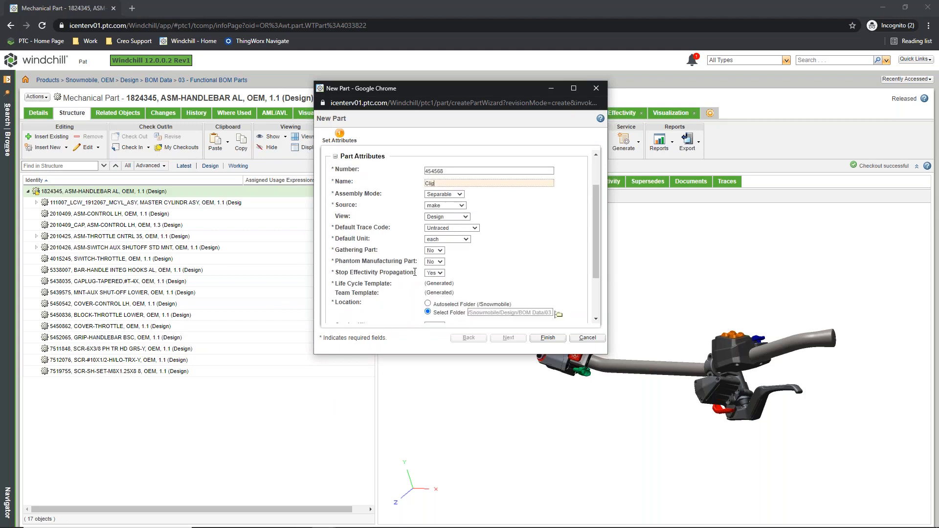
{"action": "left_click", "coordinate": [449, 220]}
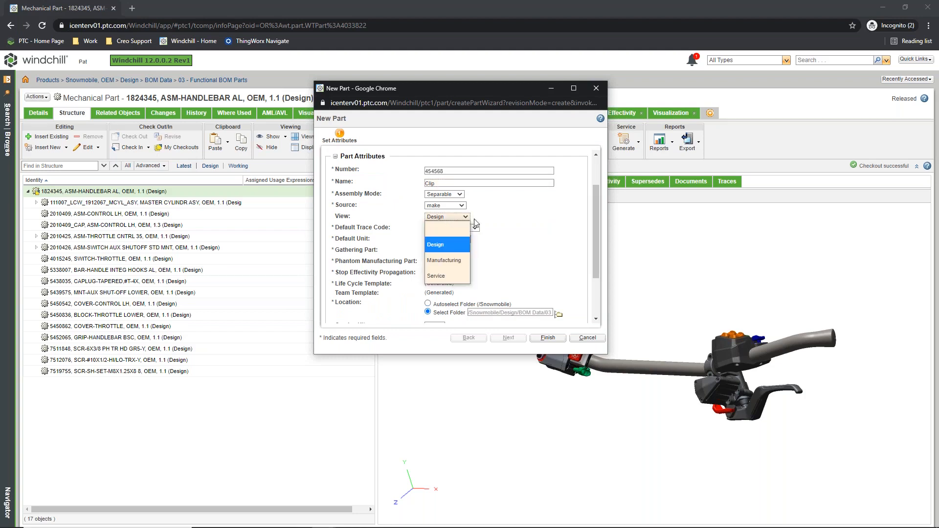
{"action": "left_click", "coordinate": [446, 206]}
{"action": "left_click", "coordinate": [443, 249]}
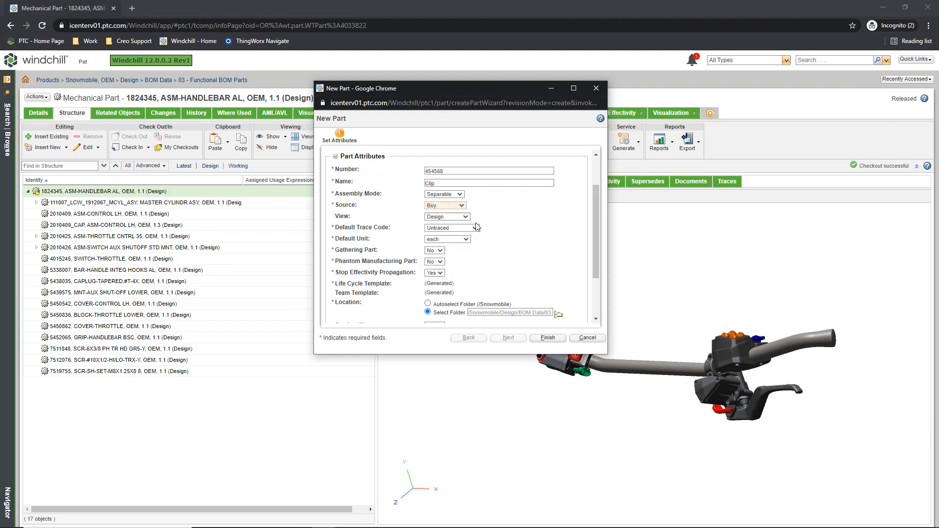
- Review the default trace code options, keep Untraced, and finish creating the Clip part
{"action": "left_click", "coordinate": [455, 229]}
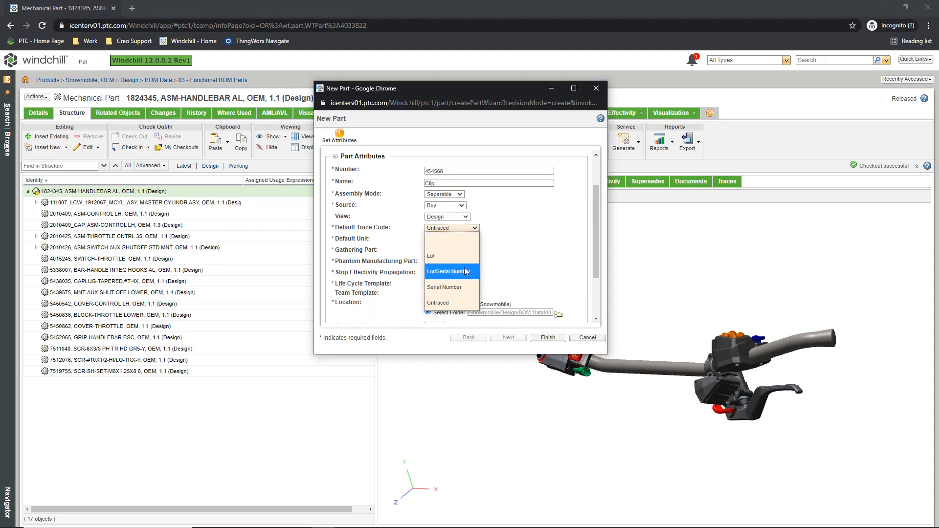
{"action": "left_click", "coordinate": [505, 267]}
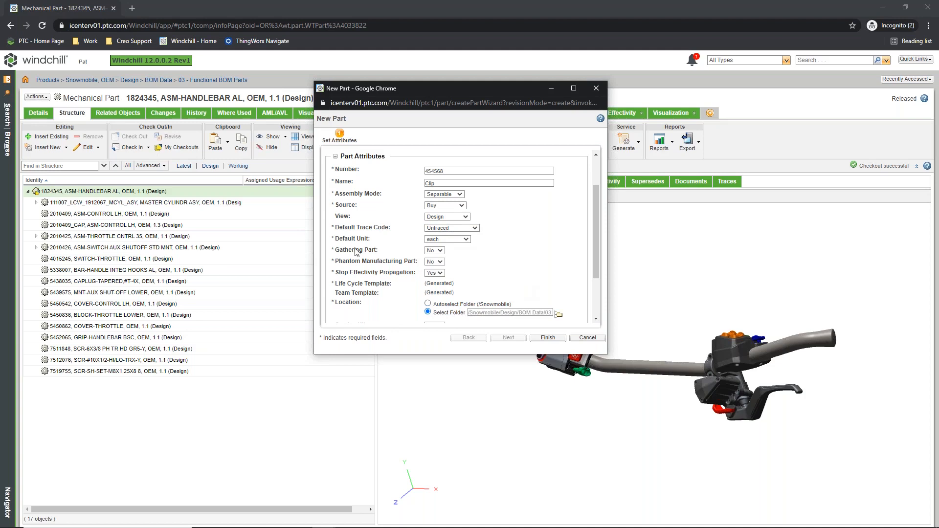
{"action": "scroll", "coordinate": [425, 262], "scroll_direction": "down", "scroll_amount": 2}
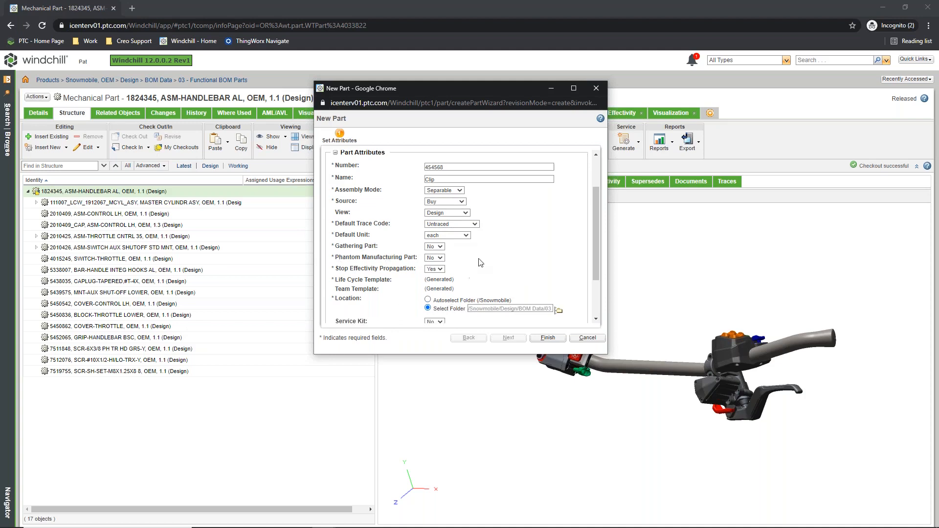
{"action": "scroll", "coordinate": [503, 276], "scroll_direction": "up", "scroll_amount": 3}
{"action": "scroll", "coordinate": [506, 276], "scroll_direction": "down", "scroll_amount": 2}
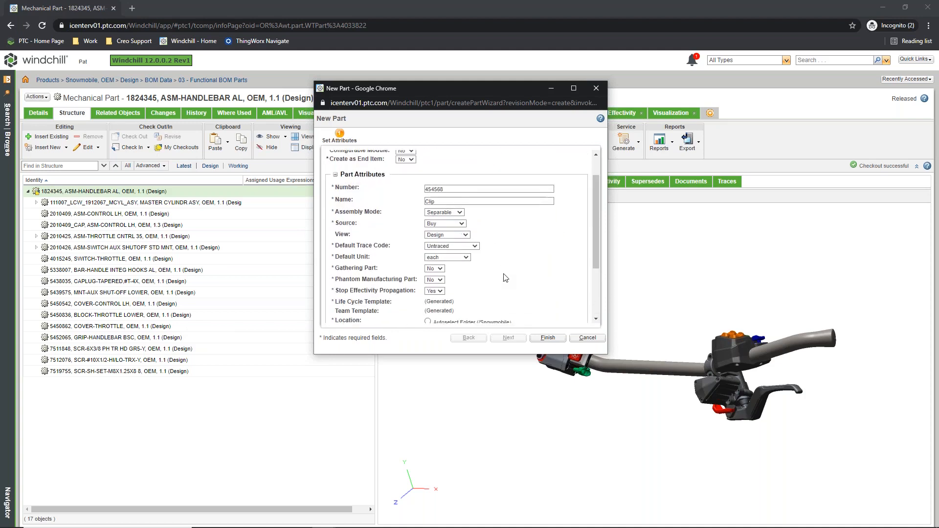
{"action": "left_click", "coordinate": [543, 337]}
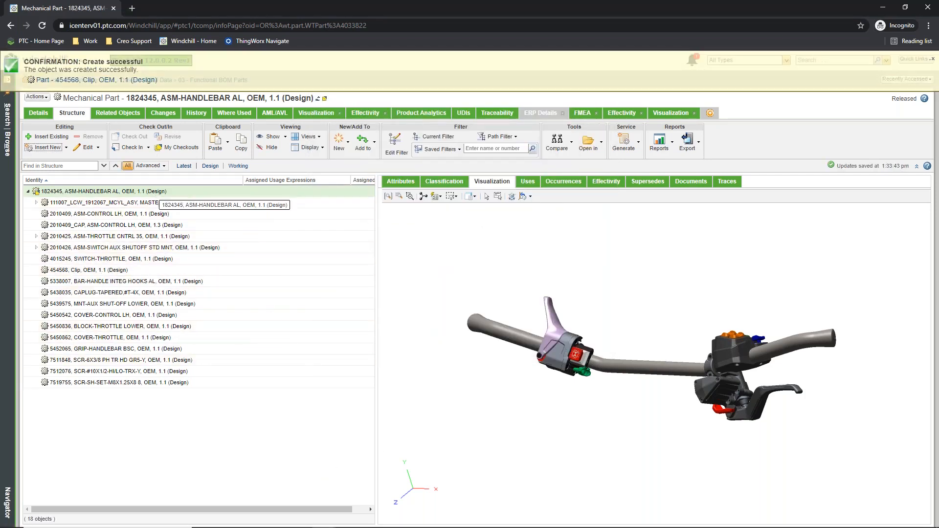
- Check in the handlebar assembly with the comment "Added clip"
{"action": "left_click", "coordinate": [130, 147]}
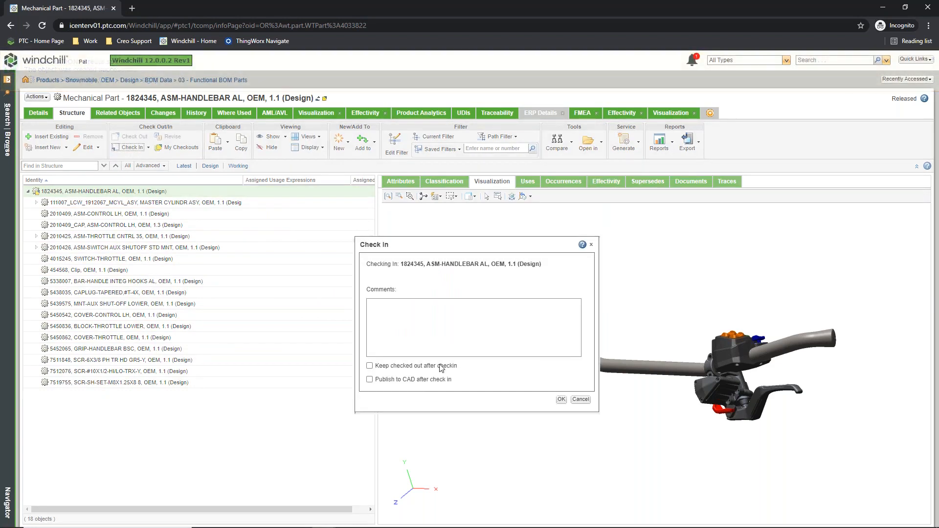
{"action": "left_click", "coordinate": [439, 311]}
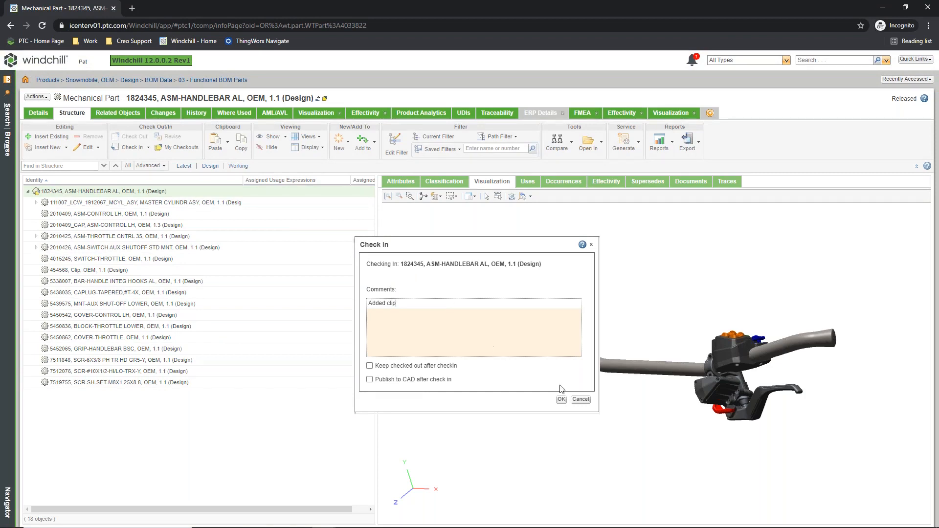
{"action": "left_click", "coordinate": [561, 399]}
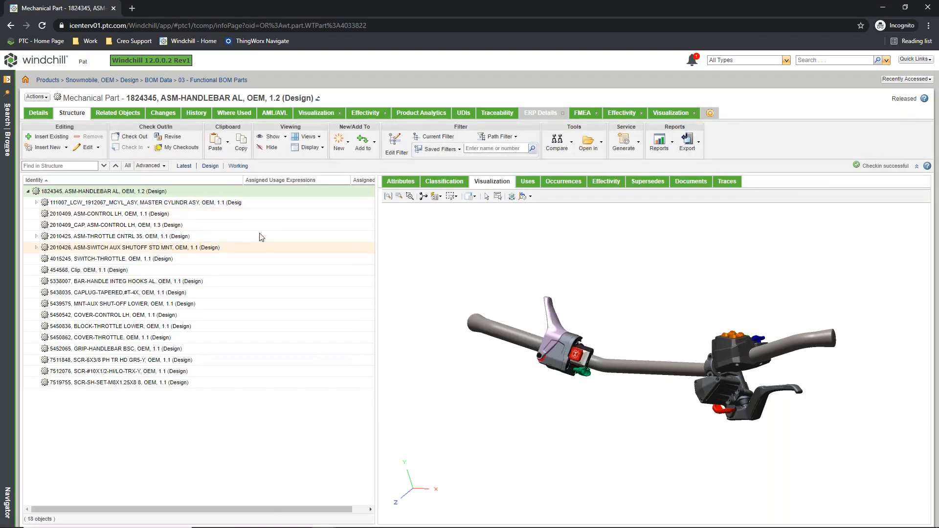
- Open the handlebar assembly in BOM Transformer, maximize its window and widen the upstream structure pane
{"action": "left_click", "coordinate": [603, 144]}
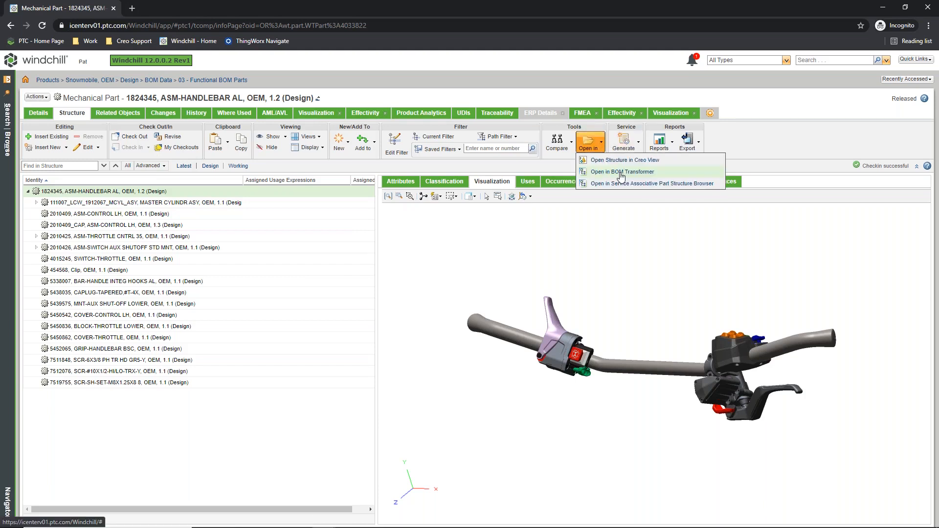
{"action": "left_click", "coordinate": [621, 172]}
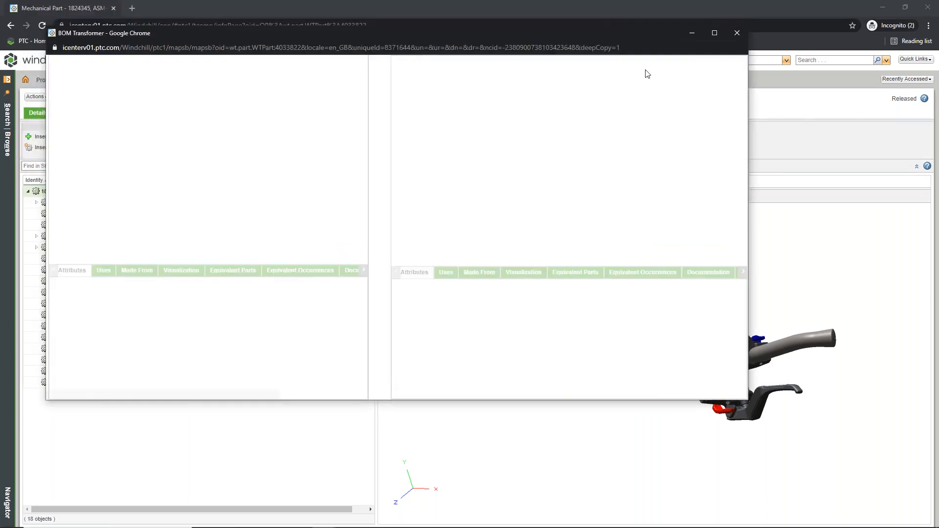
{"action": "left_click", "coordinate": [779, 44]}
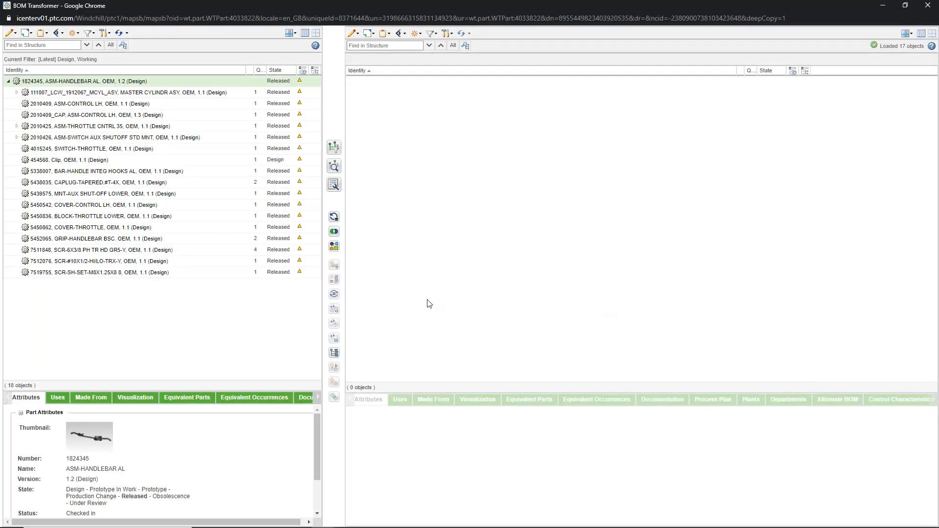
{"action": "left_click_drag", "start_coordinate": [323, 191], "coordinate": [490, 222]}
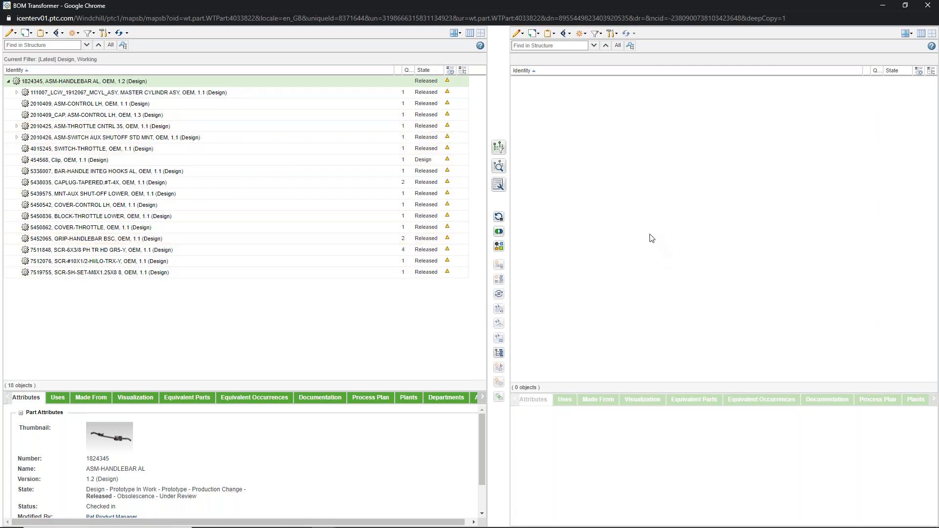
- Create a downstream branch of the handlebar assembly in the Manufacturing view, leaving BOM type and alternate BOM blank and not duplicating children
{"action": "right_click", "coordinate": [112, 82]}
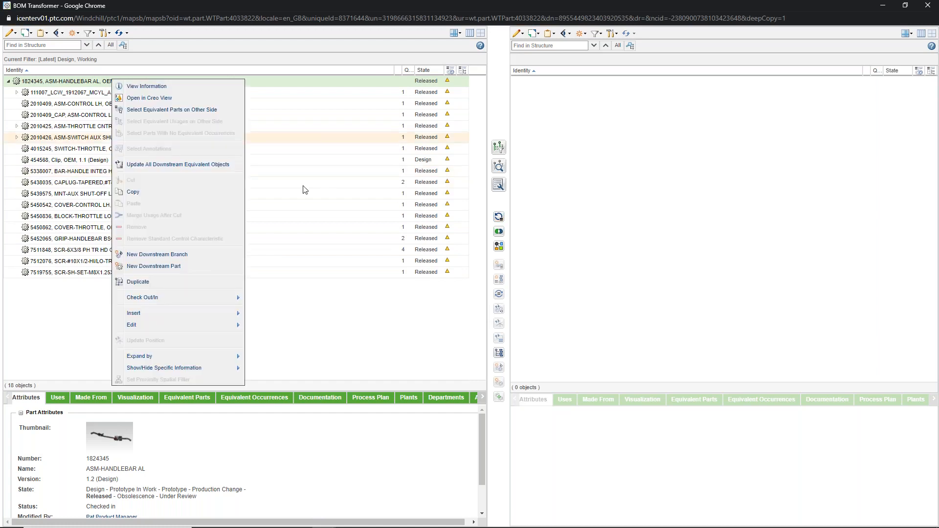
{"action": "left_click", "coordinate": [192, 255]}
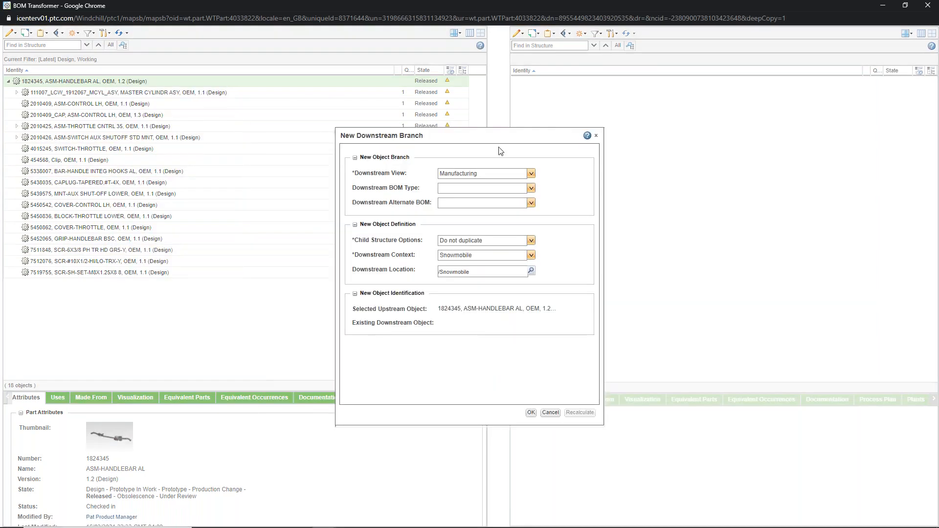
{"action": "left_click", "coordinate": [531, 175]}
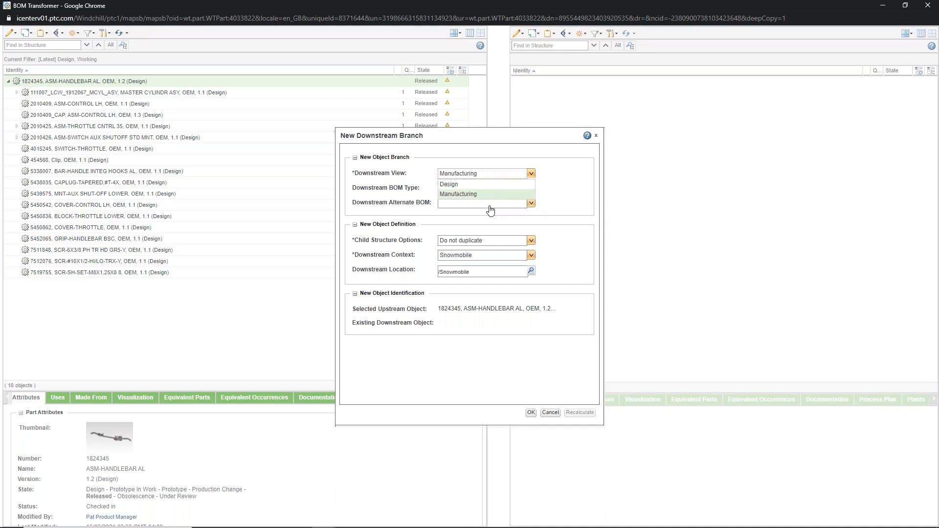
{"action": "left_click", "coordinate": [532, 175]}
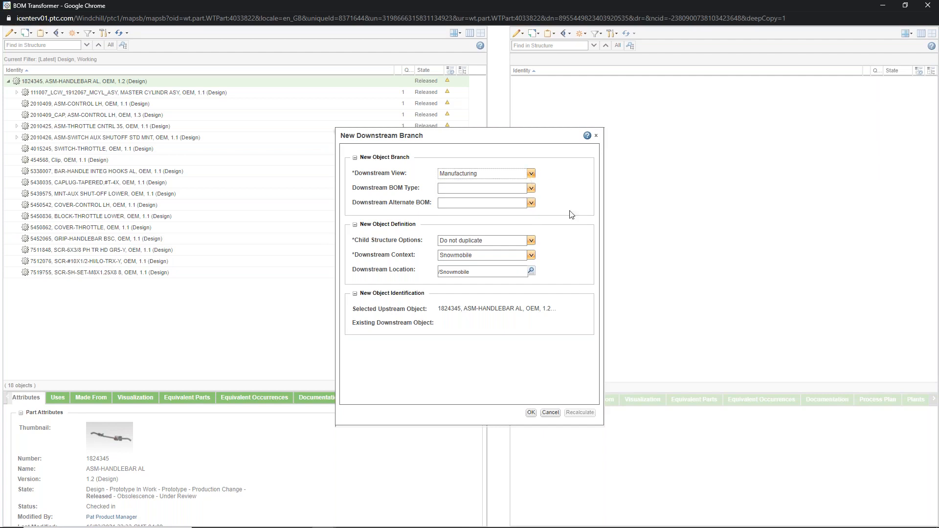
{"action": "left_click", "coordinate": [531, 188]}
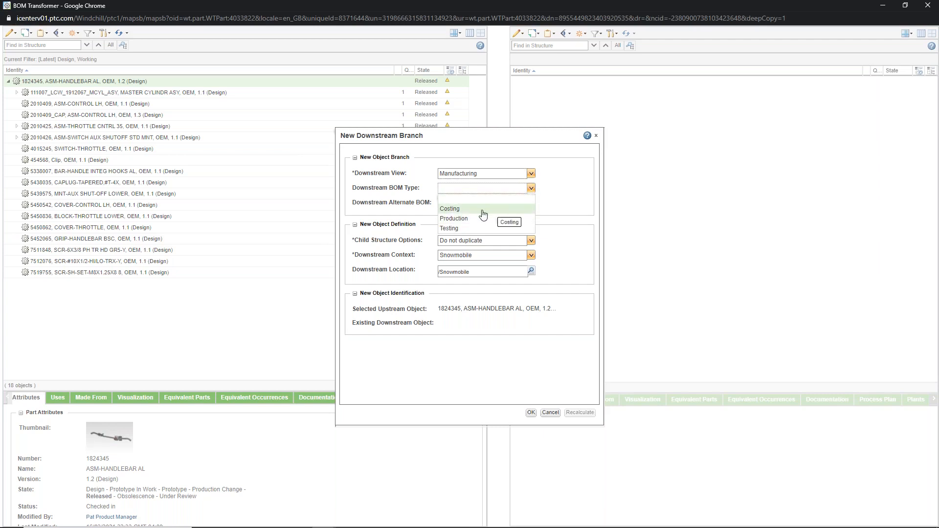
{"action": "left_click", "coordinate": [531, 202]}
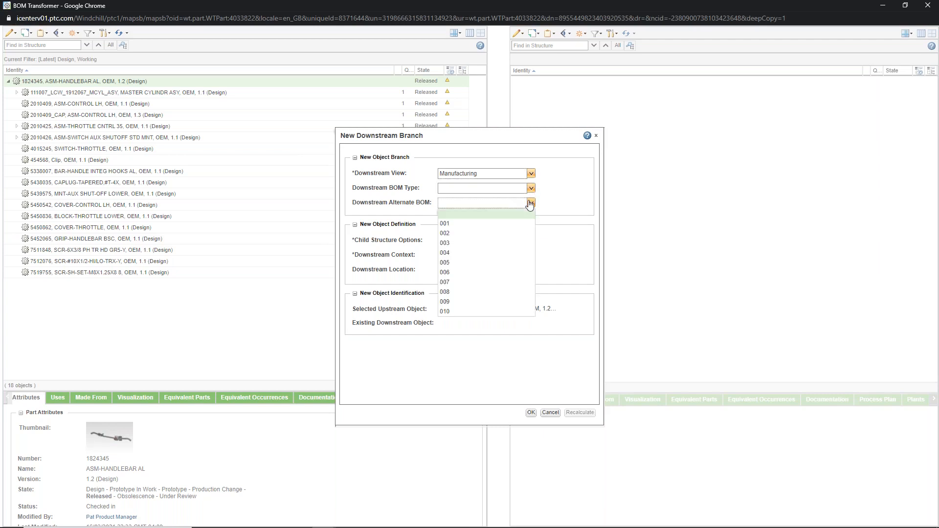
{"action": "left_click", "coordinate": [553, 198]}
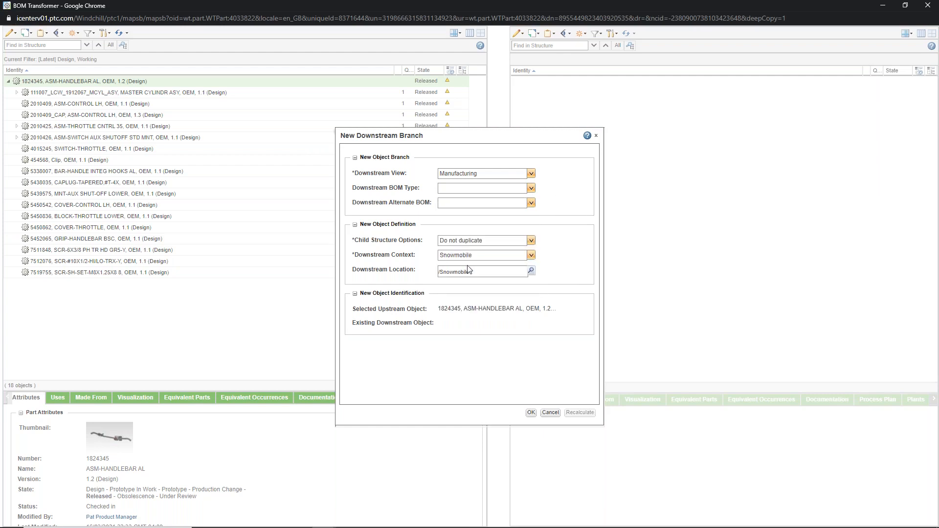
{"action": "left_click", "coordinate": [530, 412]}
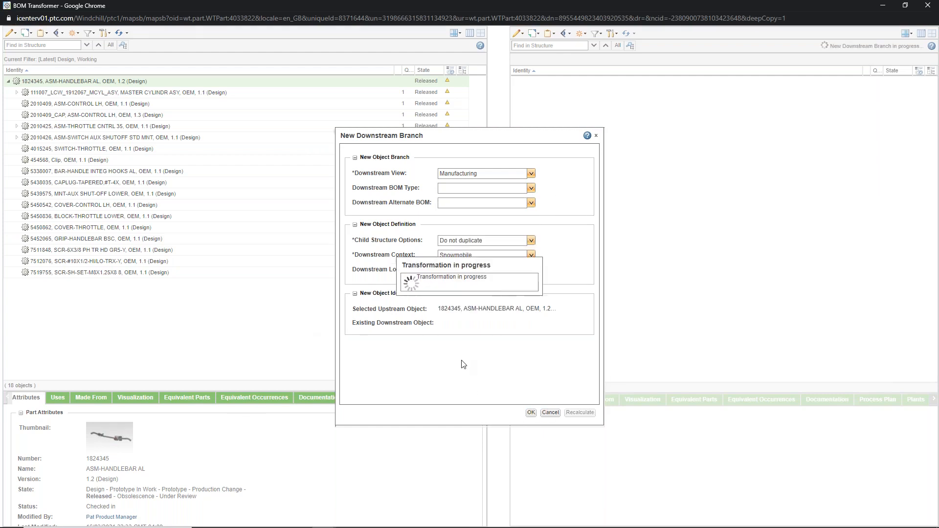
- Copy the upstream MASTER CYLINDR ASY and paste it as a new Manufacturing branch under the downstream handlebar assembly, without duplicating children
{"action": "left_click", "coordinate": [71, 93]}
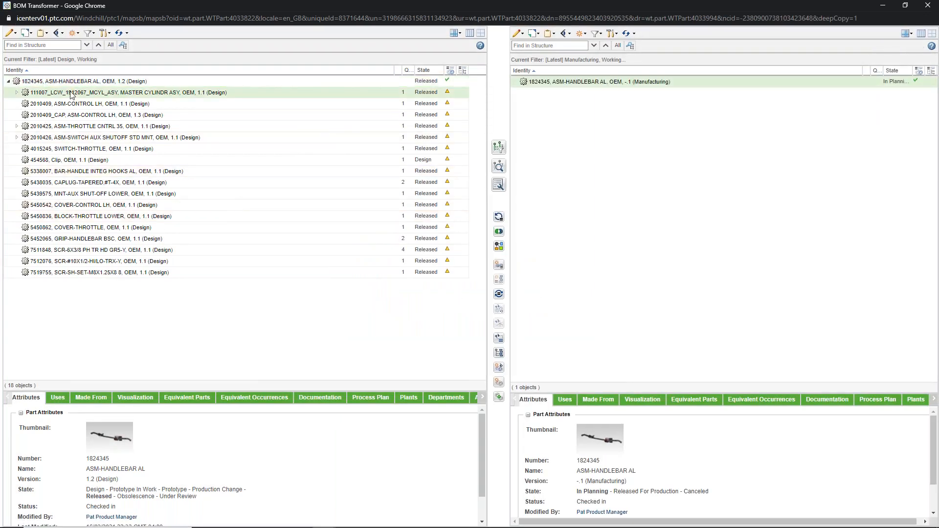
{"action": "right_click", "coordinate": [152, 93]}
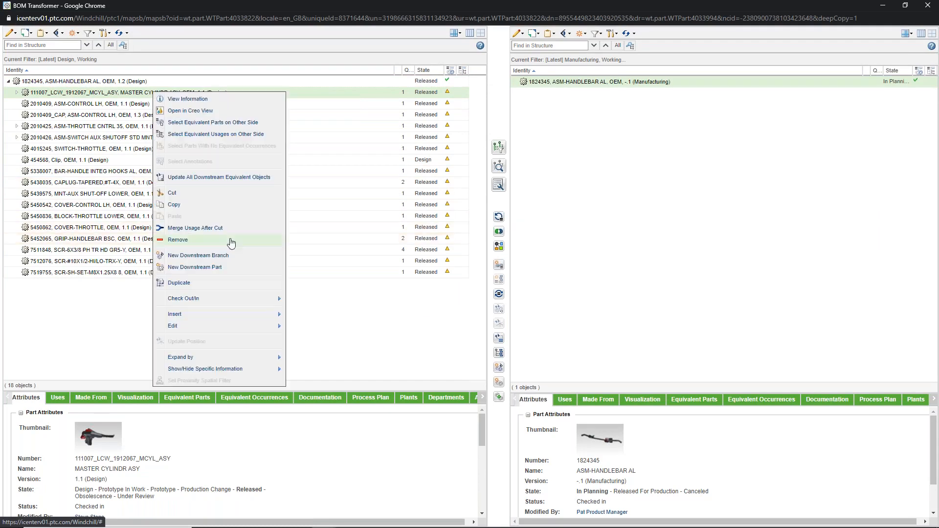
{"action": "left_click", "coordinate": [195, 206]}
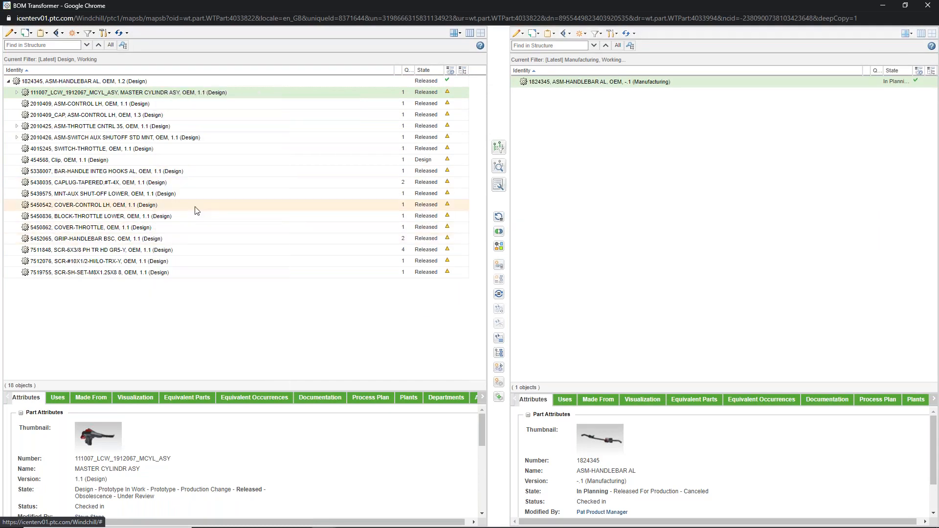
{"action": "right_click", "coordinate": [592, 83]}
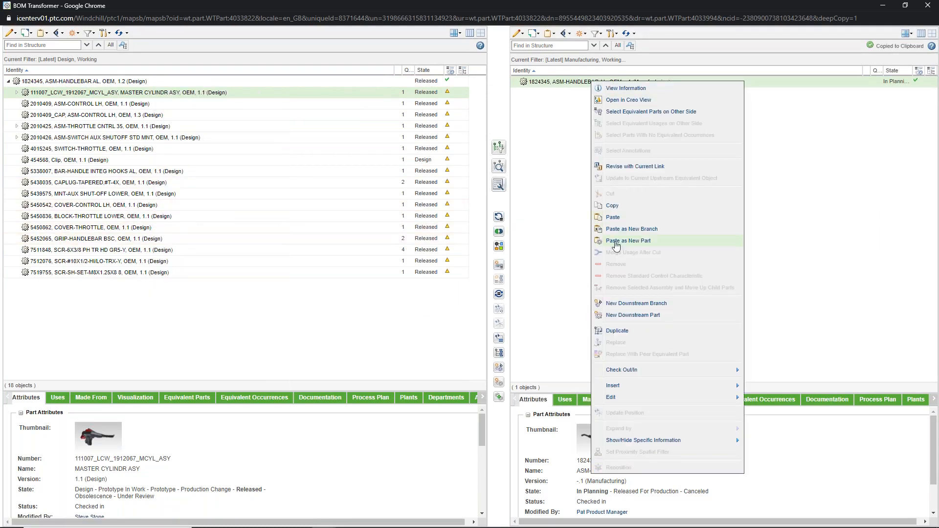
{"action": "left_click", "coordinate": [651, 229]}
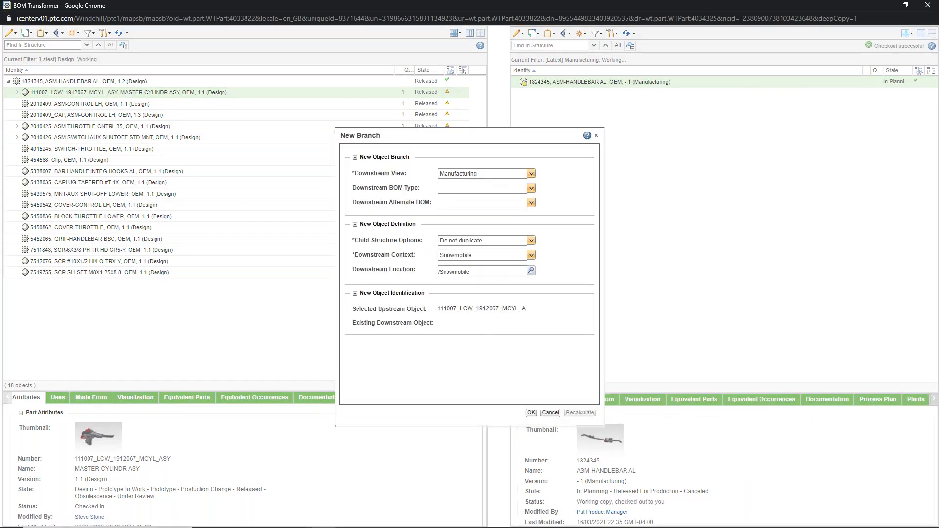
{"action": "left_click", "coordinate": [531, 412]}
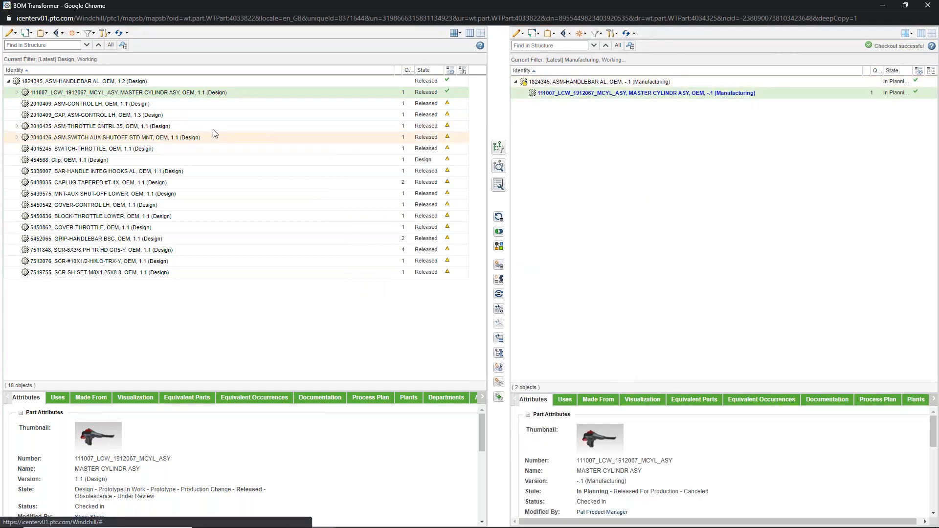
- Copy all child parts of the upstream master cylinder assembly, PISTON CAP through MASTER CYL RESERVOIR, and paste them under its manufacturing counterpart
{"action": "left_click", "coordinate": [16, 93]}
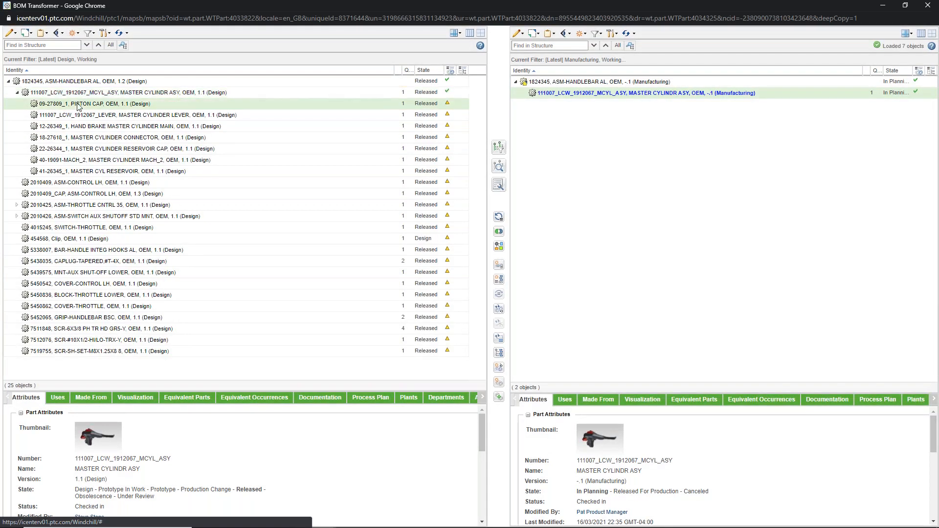
{"action": "left_click", "coordinate": [58, 172], "text": "shift"}
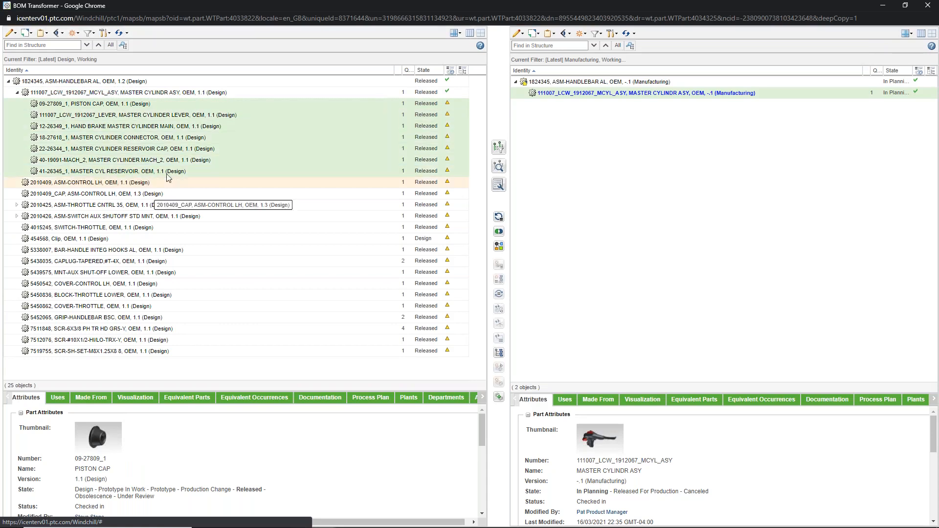
{"action": "right_click", "coordinate": [166, 140]}
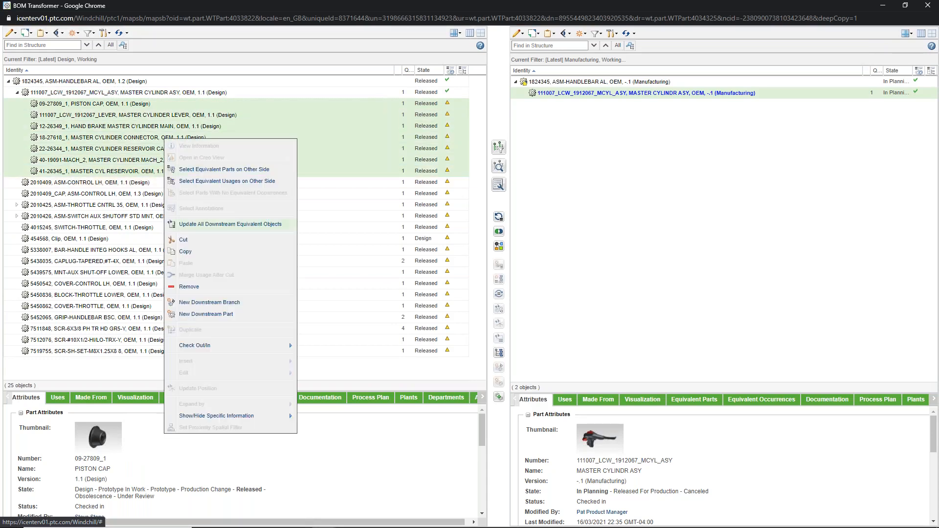
{"action": "left_click", "coordinate": [186, 253]}
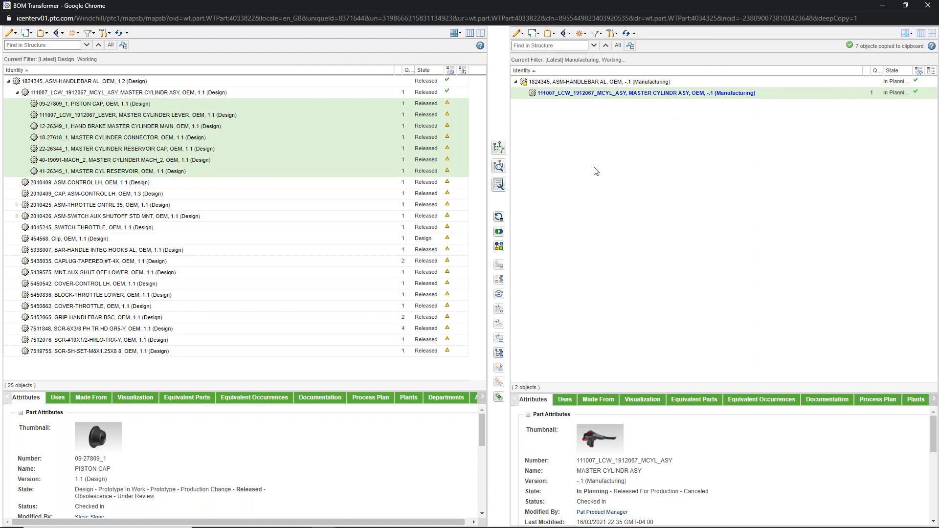
{"action": "right_click", "coordinate": [619, 95]}
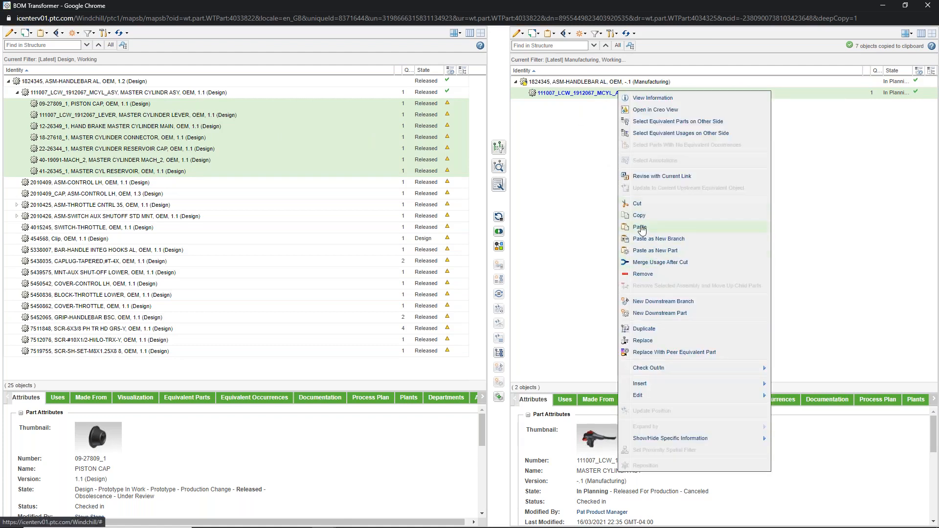
{"action": "left_click", "coordinate": [640, 228]}
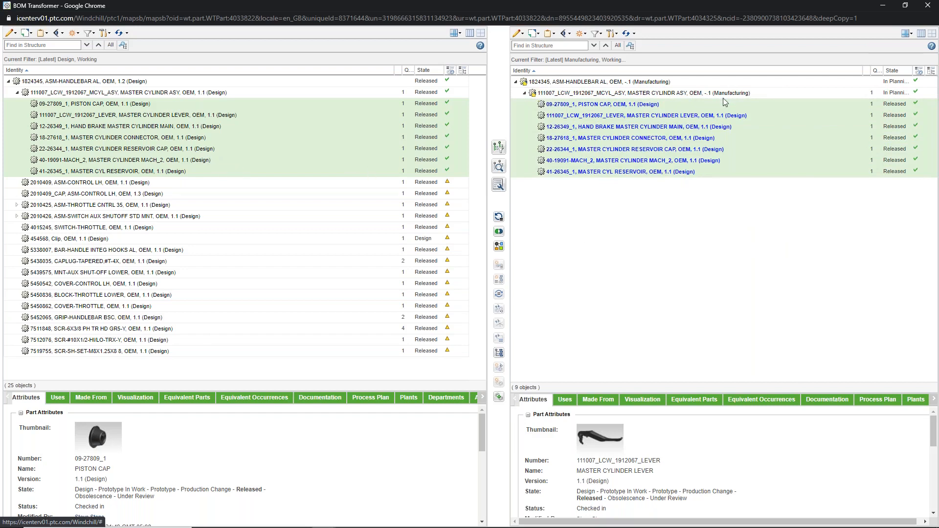
- Collapse both master cylinder assemblies and copy the remaining upstream handlebar parts, excluding ASM-THROTTLE CNTRL 35 and ASM-SWITCH AUX SHUTOFF STD MNT
{"action": "left_click", "coordinate": [524, 92]}
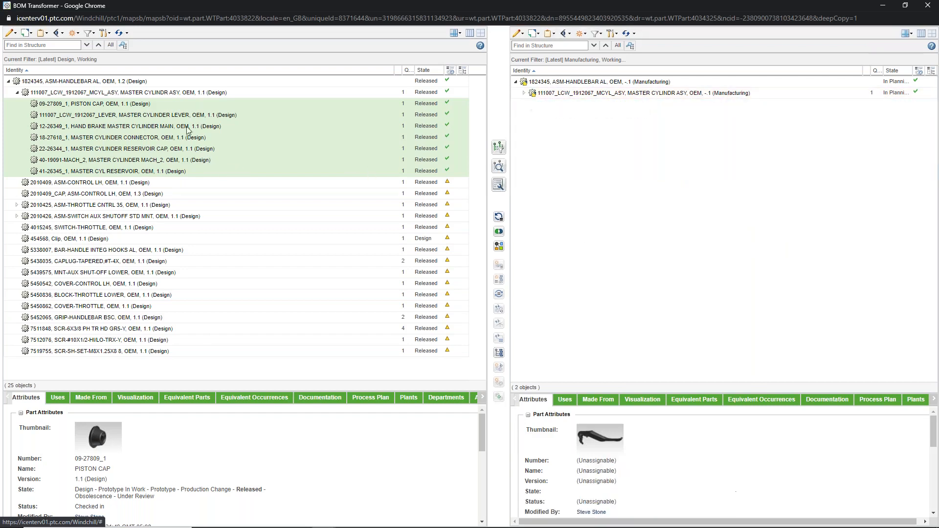
{"action": "left_click", "coordinate": [17, 93]}
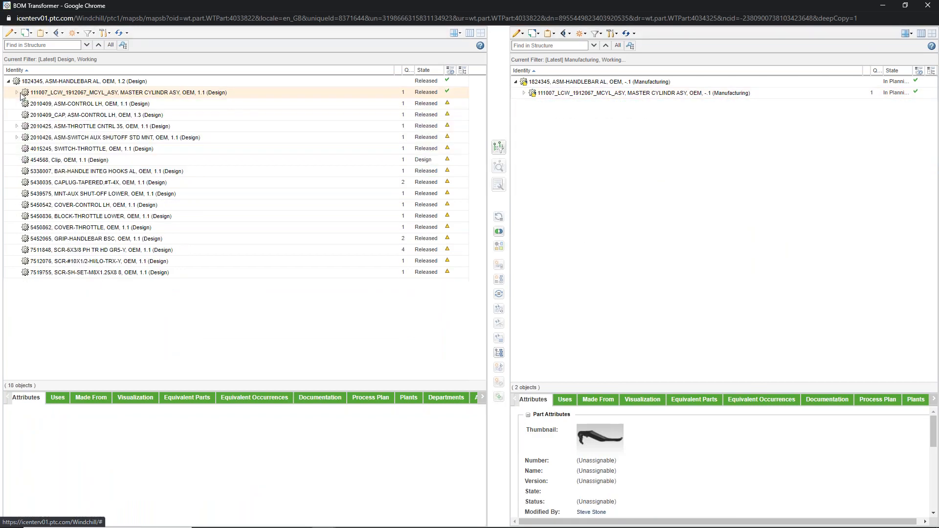
{"action": "left_click", "coordinate": [47, 104]}
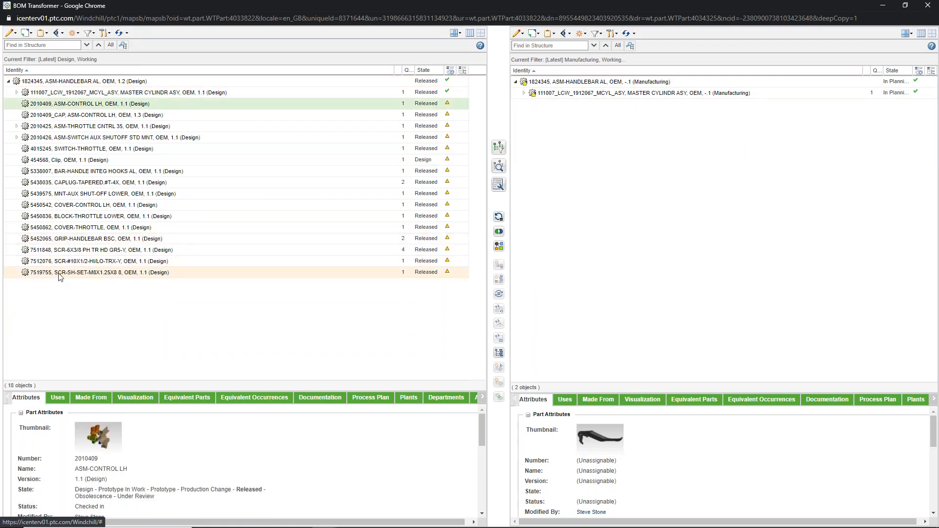
{"action": "left_click", "coordinate": [60, 273], "text": "shift"}
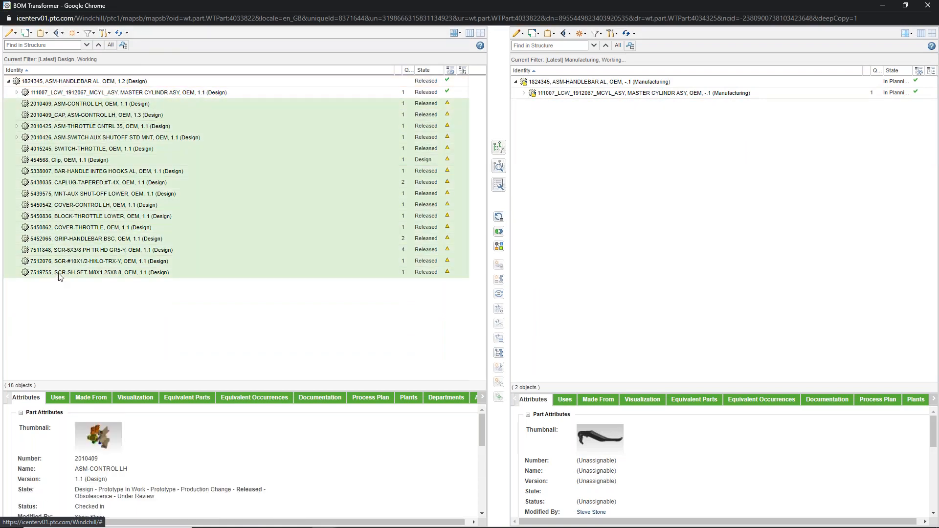
{"action": "left_click", "coordinate": [43, 126], "text": "ctrl"}
{"action": "left_click", "coordinate": [43, 137], "text": "ctrl"}
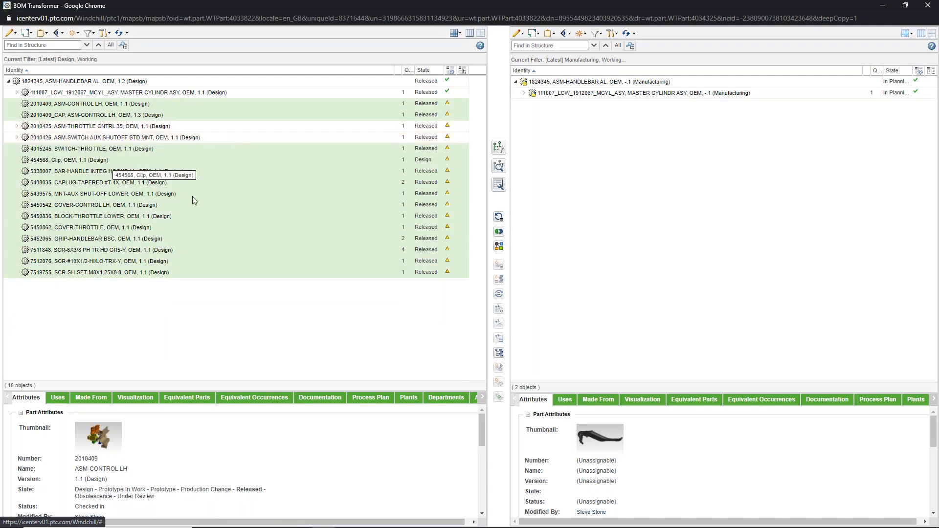
{"action": "right_click", "coordinate": [120, 166]}
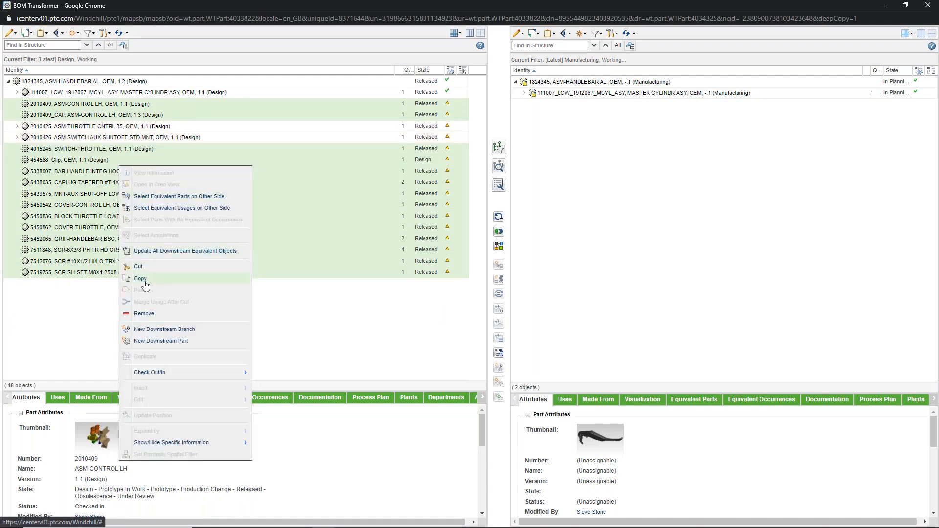
{"action": "left_click", "coordinate": [144, 279]}
- Show the 3D visualization of both the upstream and downstream structures and enlarge the upstream viewer
{"action": "left_click", "coordinate": [136, 397]}
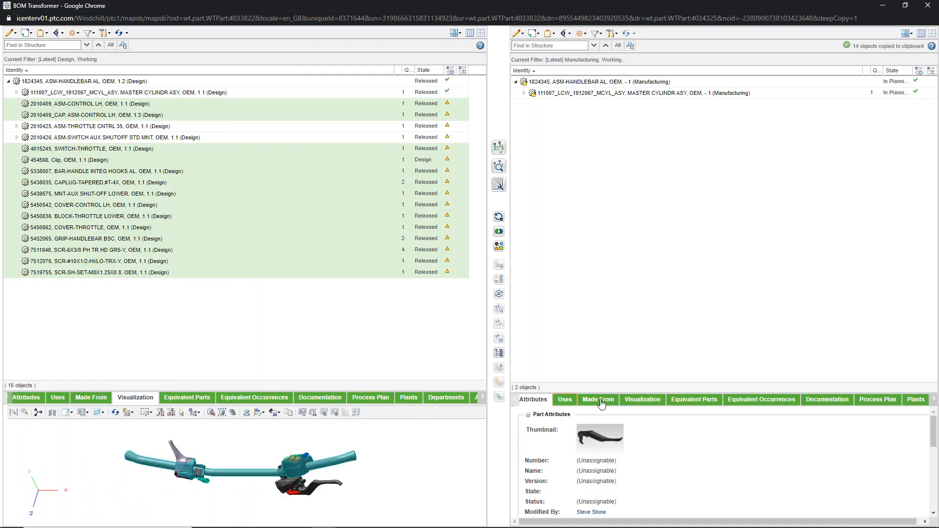
{"action": "left_click", "coordinate": [643, 400]}
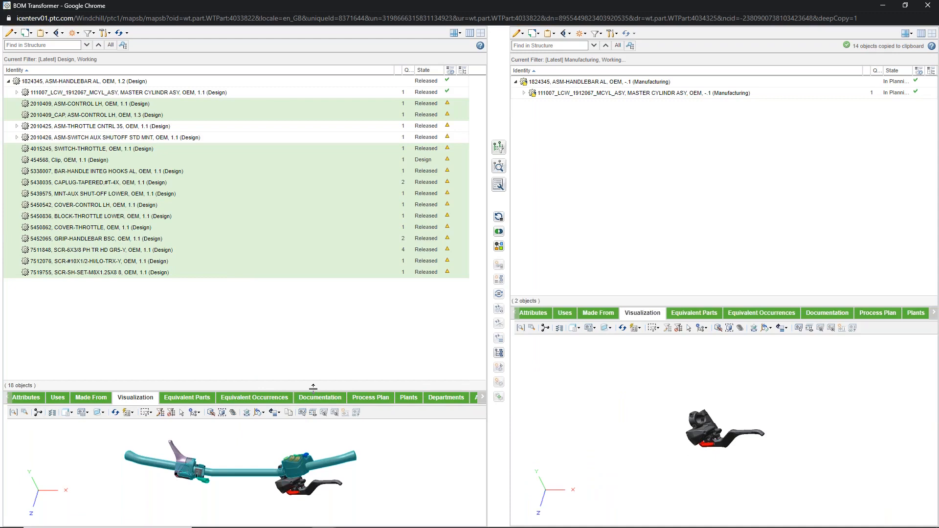
{"action": "left_click_drag", "start_coordinate": [313, 387], "coordinate": [317, 295]}
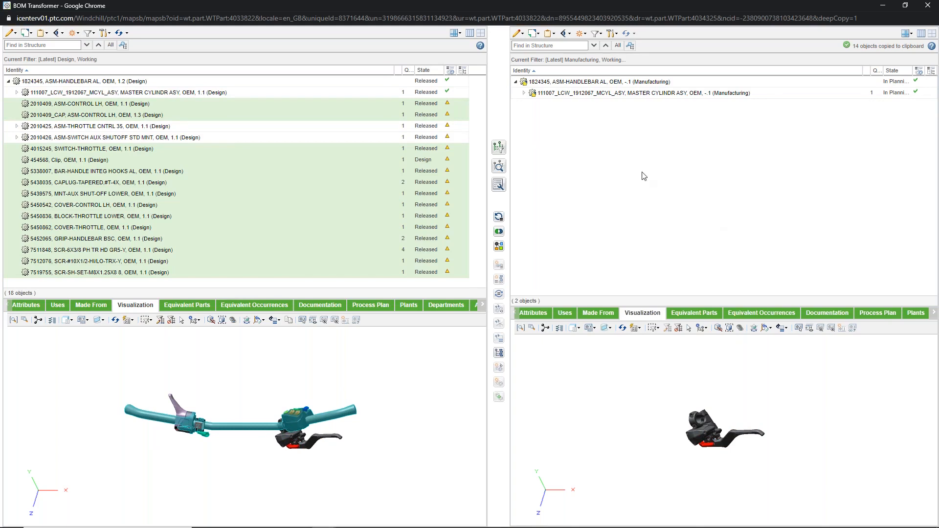
- Copy the selected upstream handlebar parts again and paste them directly under the manufacturing handlebar assembly
{"action": "right_click", "coordinate": [549, 82]}
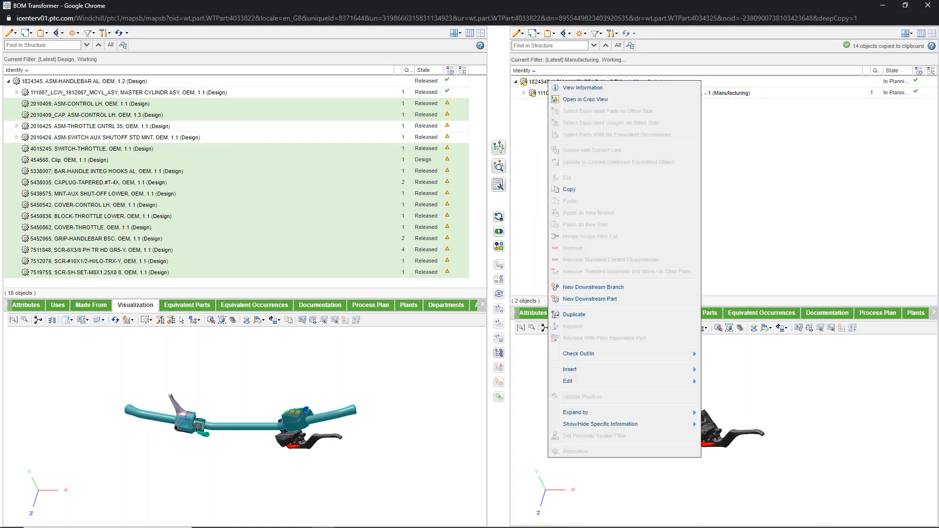
{"action": "right_click", "coordinate": [288, 190]}
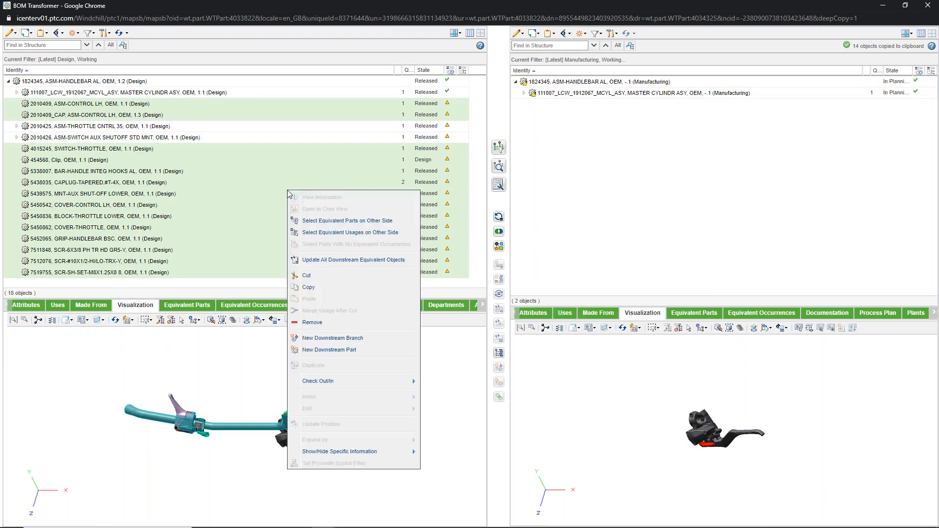
{"action": "left_click", "coordinate": [309, 288]}
{"action": "right_click", "coordinate": [562, 82]}
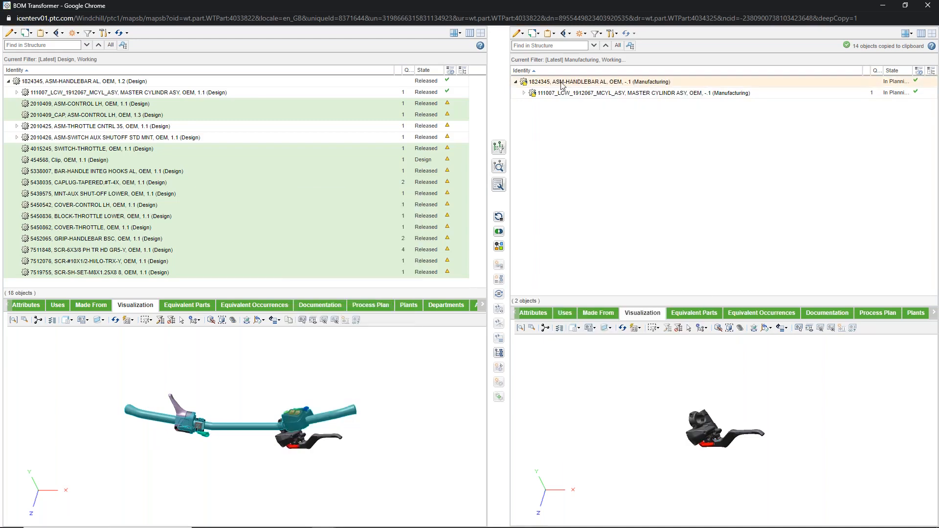
{"action": "left_click", "coordinate": [583, 202]}
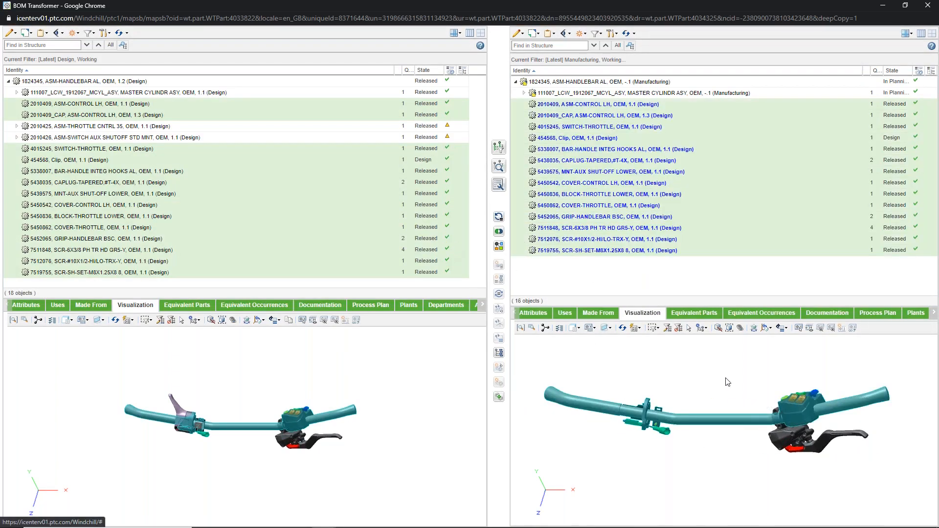
- Clear the selections on both sides and highlight the upstream throttle control and aux shutoff switch assemblies one after the other
{"action": "left_click", "coordinate": [728, 406]}
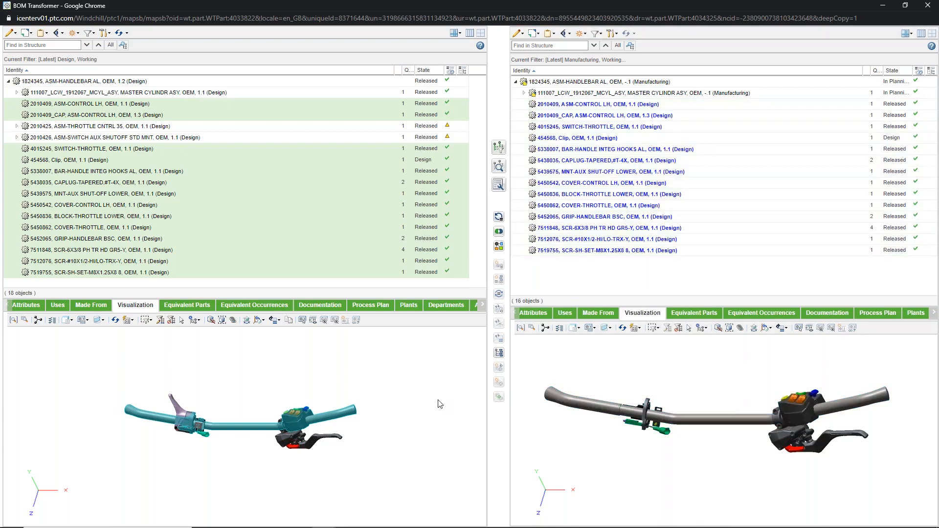
{"action": "left_click", "coordinate": [436, 401]}
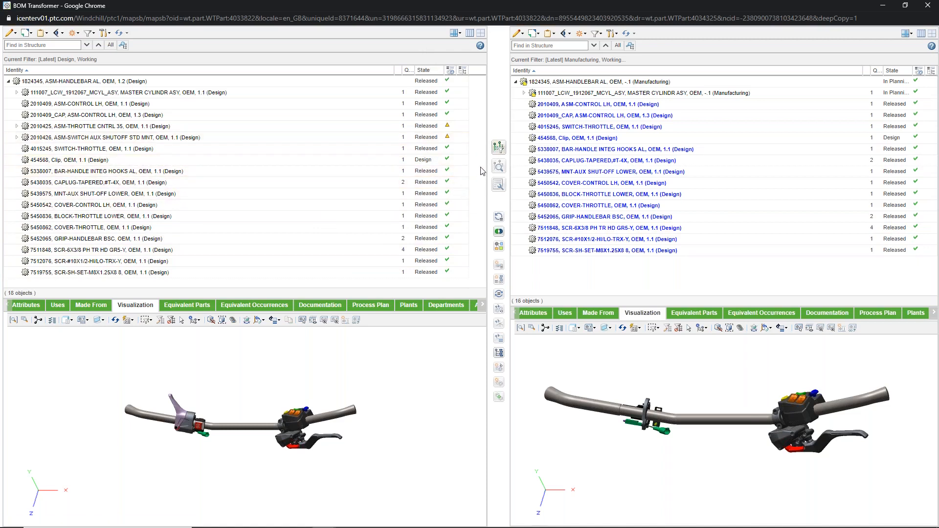
{"action": "left_click", "coordinate": [377, 127]}
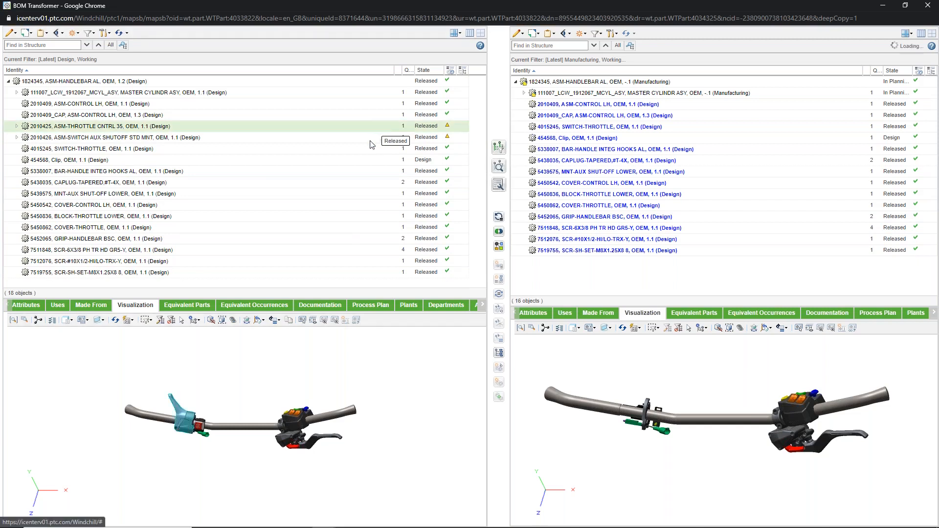
{"action": "left_click", "coordinate": [371, 139]}
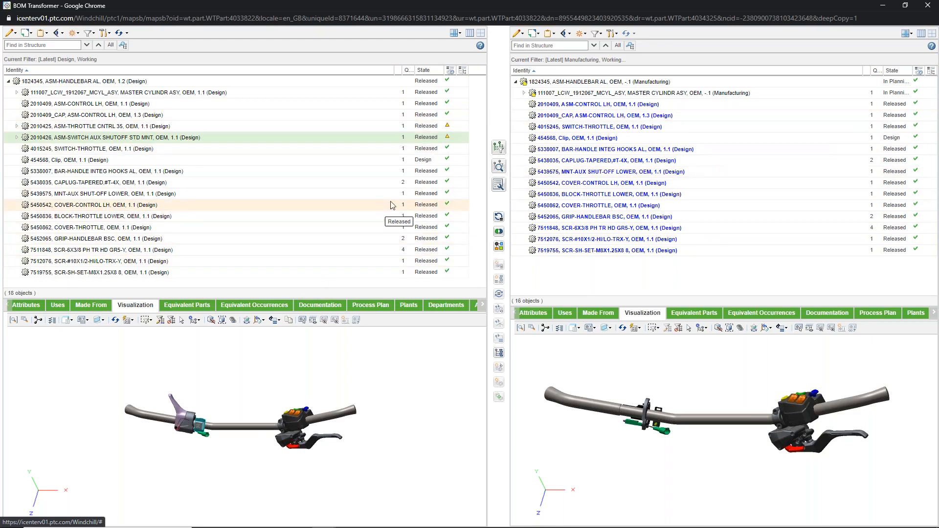
- Compare the upstream and downstream handlebar structures by Quantity, keeping all four skip options enabled
{"action": "left_click", "coordinate": [498, 232]}
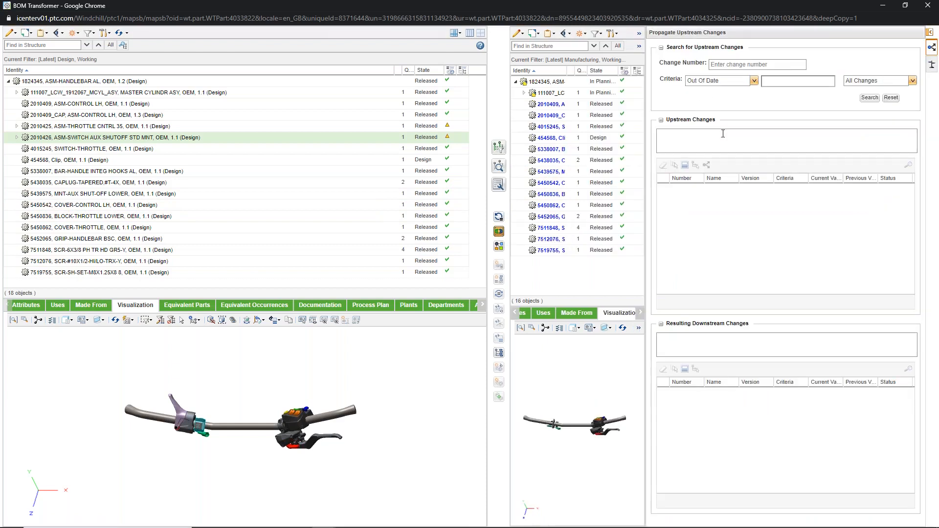
{"action": "left_click", "coordinate": [932, 65]}
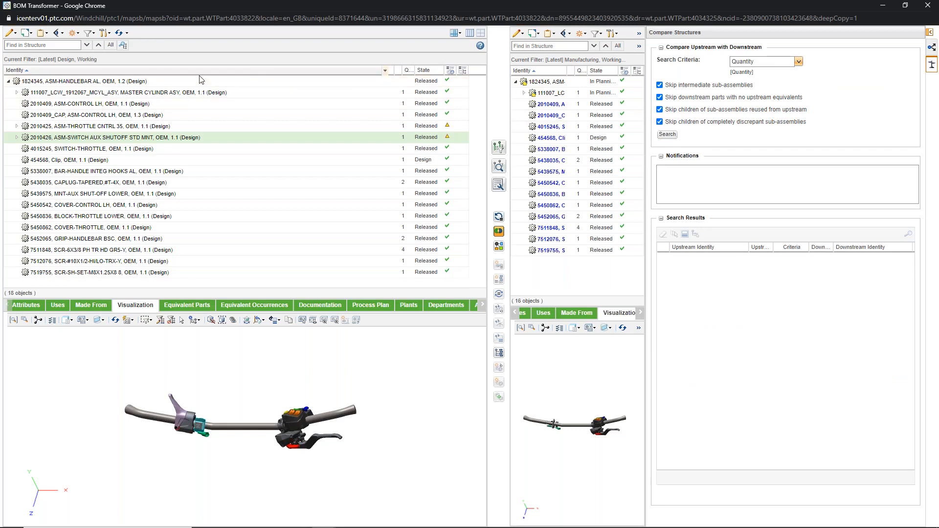
{"action": "left_click", "coordinate": [562, 83]}
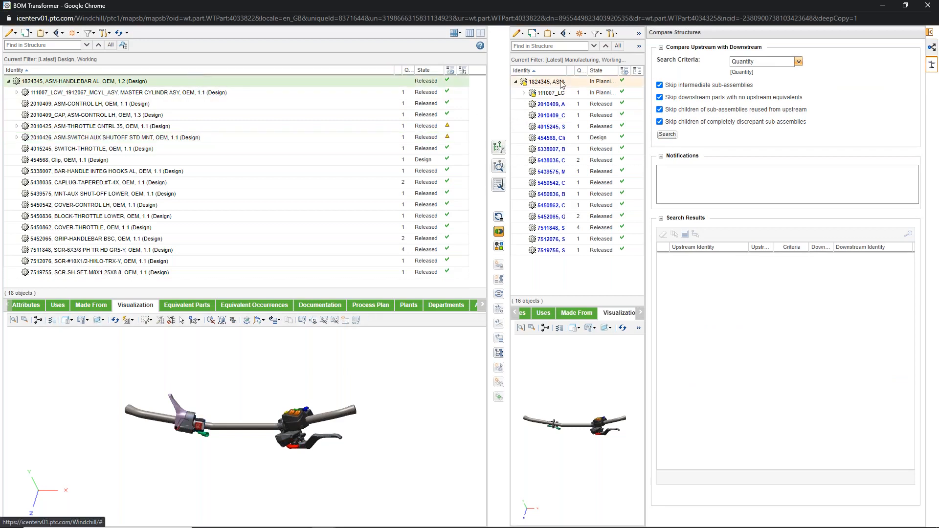
{"action": "left_click", "coordinate": [667, 134]}
- Select all comparison results, highlight their parts in the upstream structure and isolate them in the upstream 3D viewer
{"action": "left_click", "coordinate": [663, 247]}
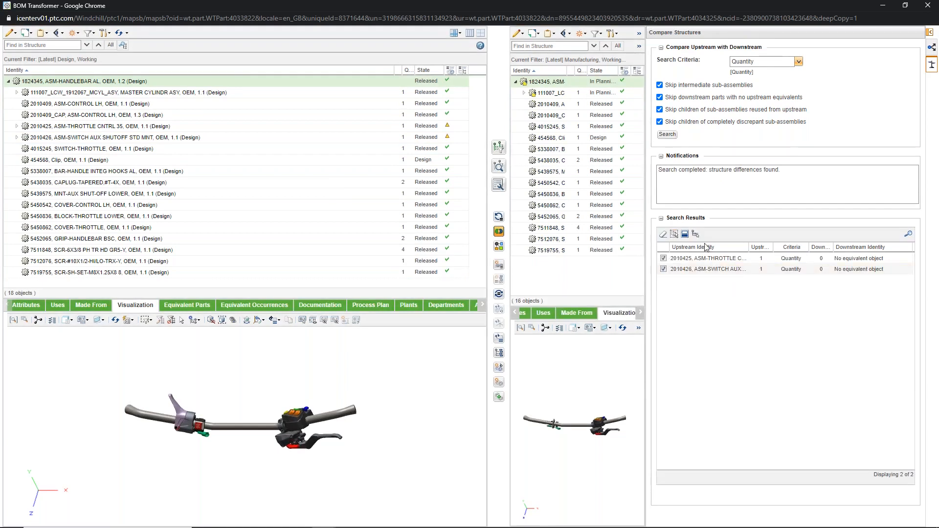
{"action": "left_click", "coordinate": [695, 234]}
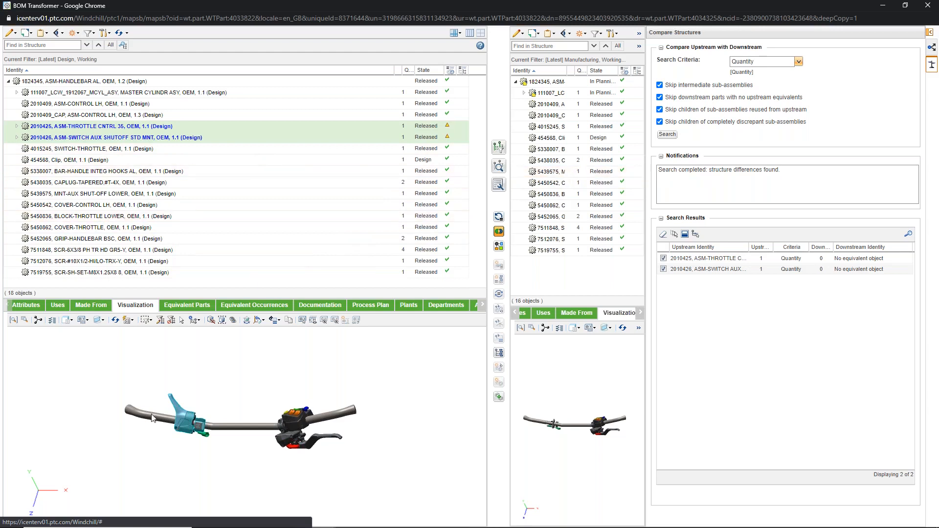
{"action": "left_click", "coordinate": [233, 320]}
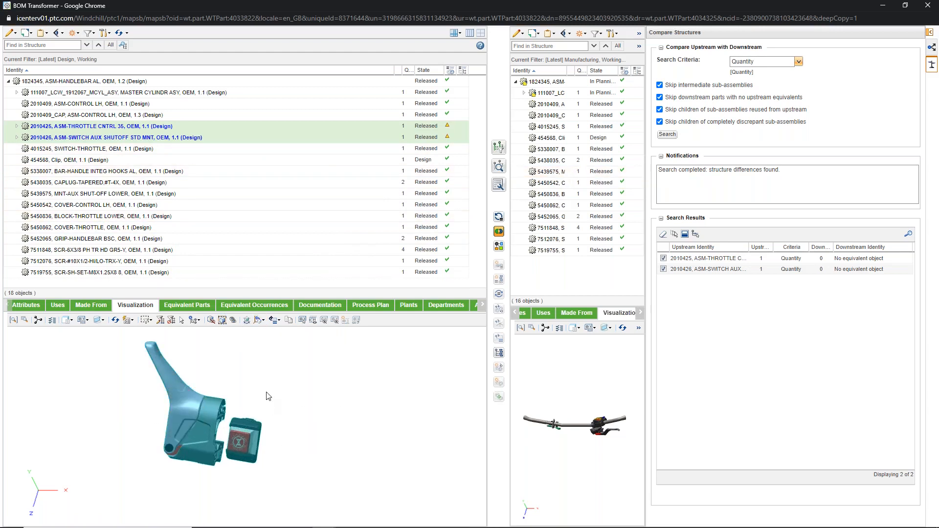
- Examine the isolated throttle control and shutoff switch in the upstream 3D viewer, and close the structure comparison
{"action": "middle_click_drag", "start_coordinate": [268, 396], "coordinate": [247, 409]}
{"action": "scroll", "coordinate": [248, 430], "scroll_direction": "up", "scroll_amount": 2}
{"action": "scroll", "coordinate": [218, 383], "scroll_direction": "down", "scroll_amount": 1}
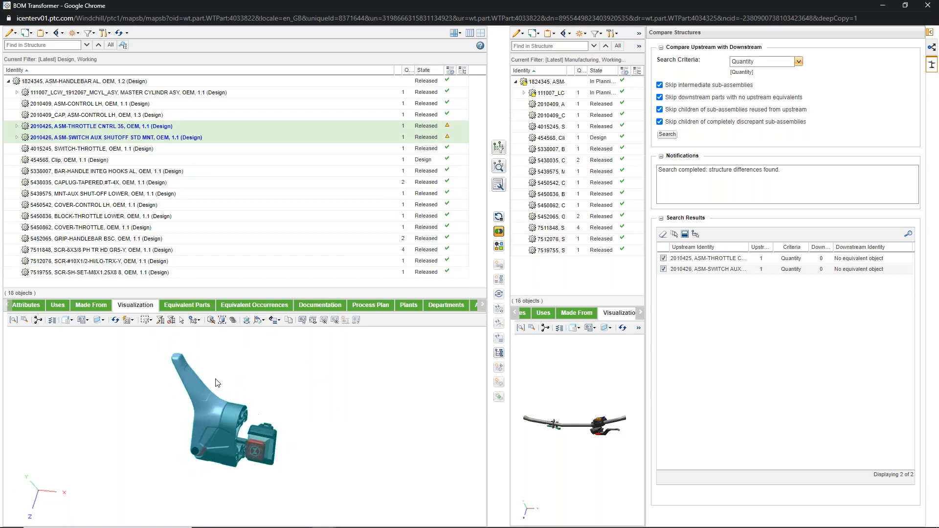
{"action": "scroll", "coordinate": [216, 379], "scroll_direction": "down", "scroll_amount": 1}
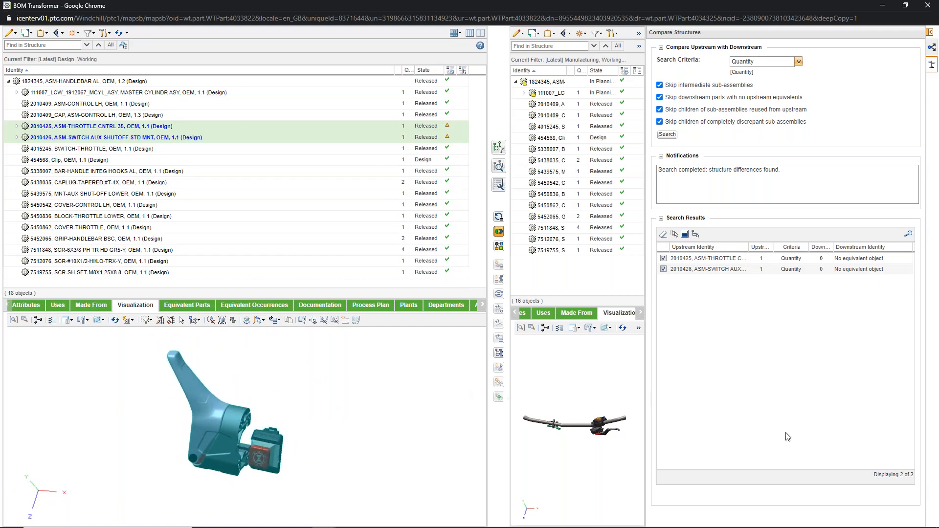
{"action": "left_click", "coordinate": [929, 32]}
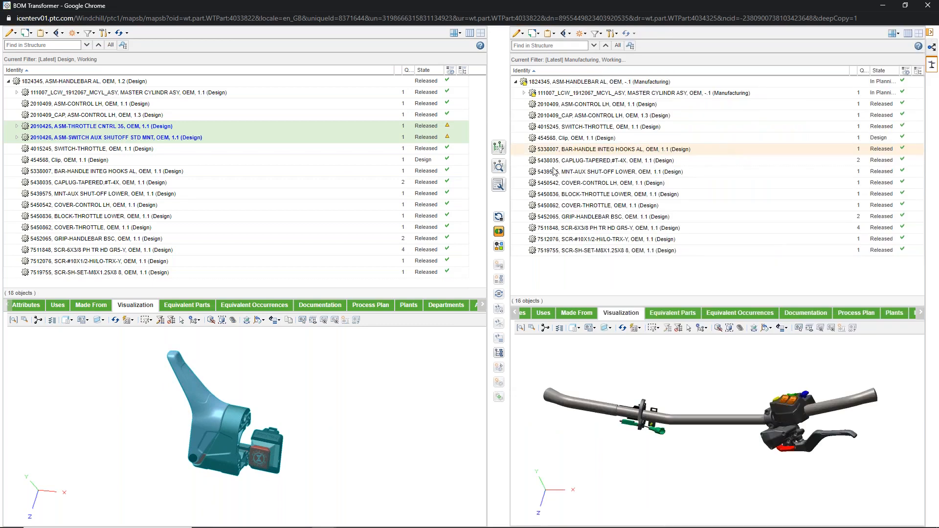
{"action": "right_click", "coordinate": [259, 129]}
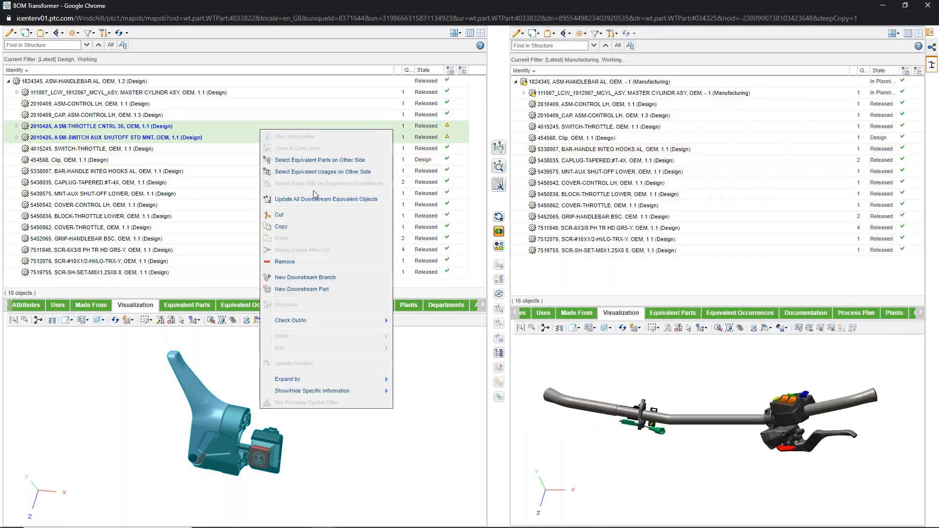
{"action": "left_click", "coordinate": [560, 281]}
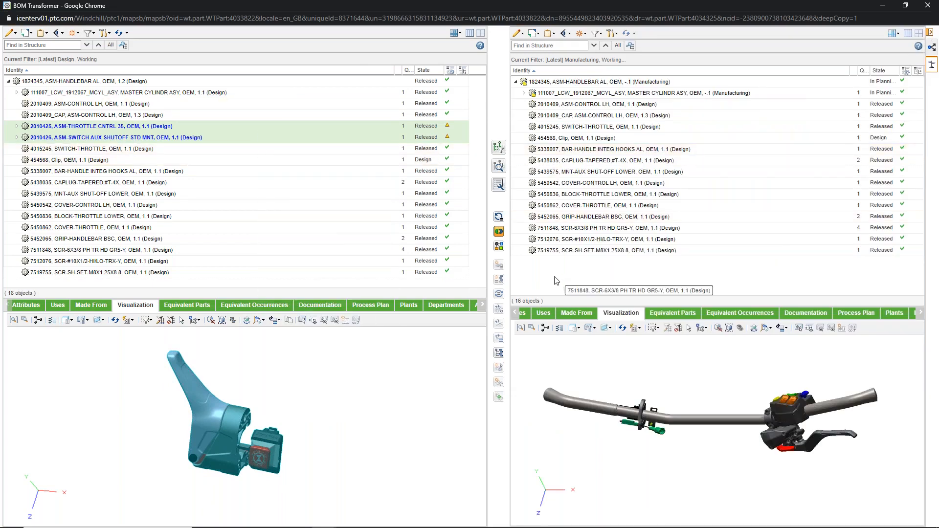
- Check in the manufacturing master cylinder assembly without a comment and without keeping it checked out
{"action": "right_click", "coordinate": [571, 94]}
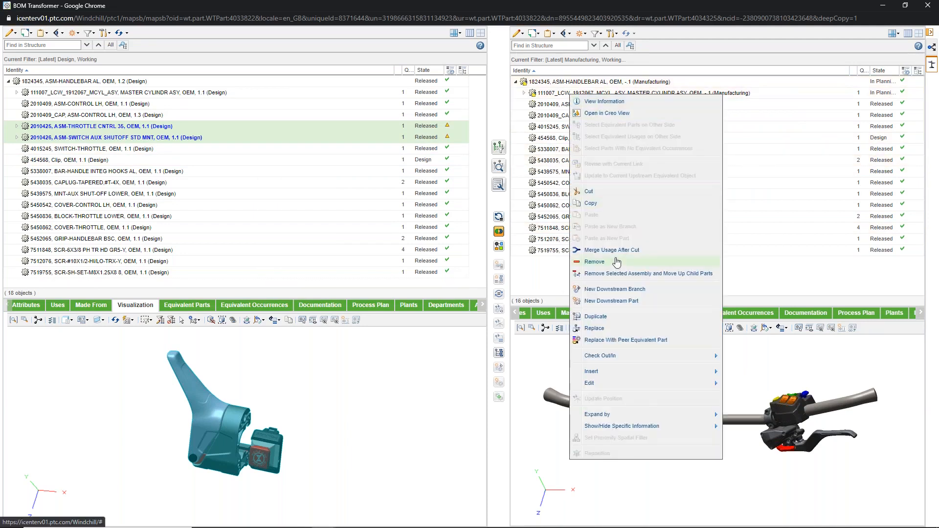
{"action": "mouse_move", "coordinate": [639, 358]}
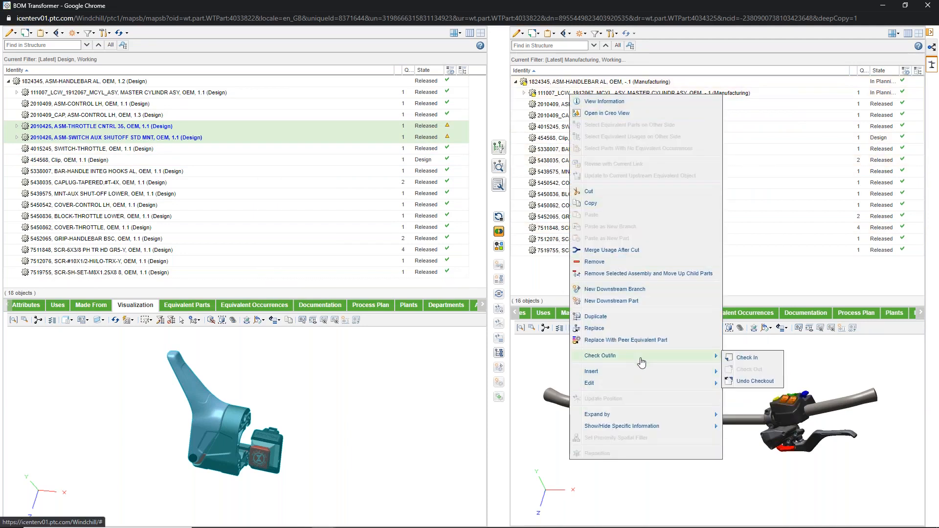
{"action": "left_click", "coordinate": [768, 362]}
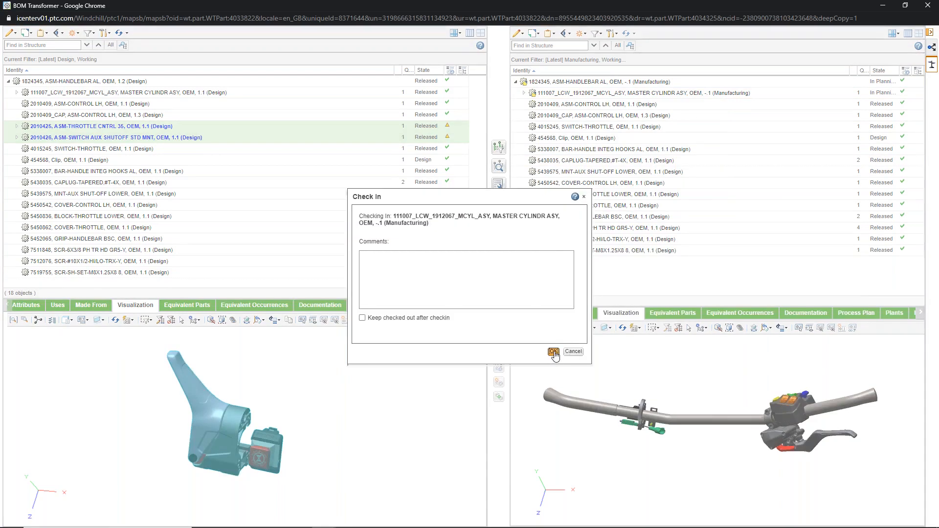
{"action": "left_click", "coordinate": [553, 353]}
- Check in the top-level manufacturing handlebar assembly 1824345 without a comment
{"action": "right_click", "coordinate": [564, 86]}
{"action": "mouse_move", "coordinate": [668, 356]}
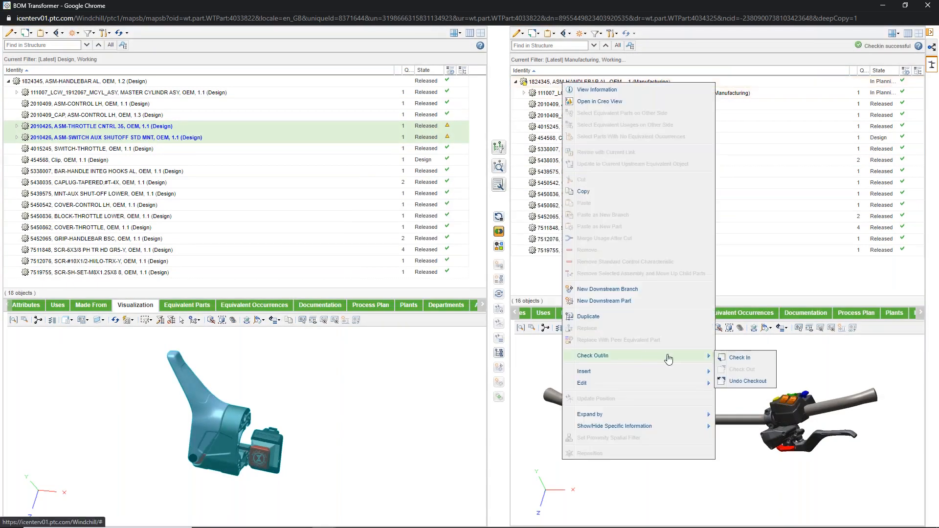
{"action": "left_click", "coordinate": [749, 361]}
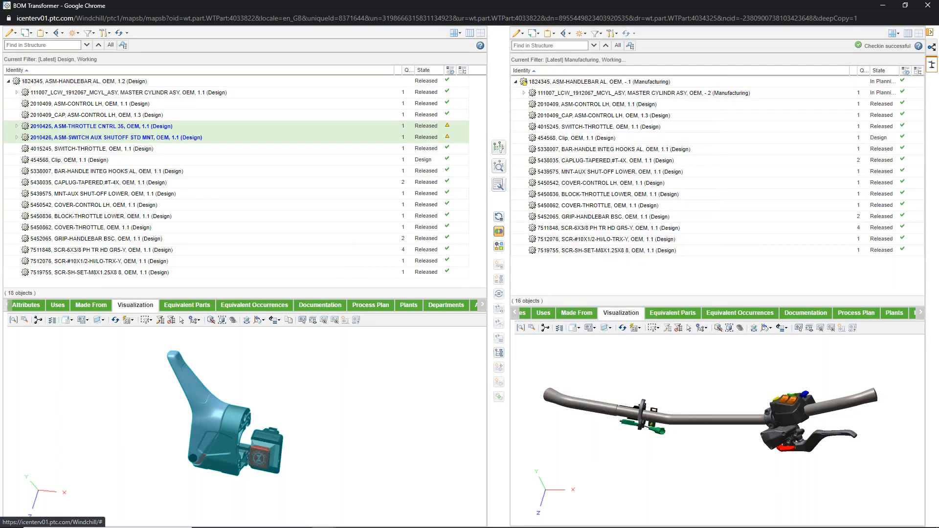
{"action": "left_click", "coordinate": [553, 353]}
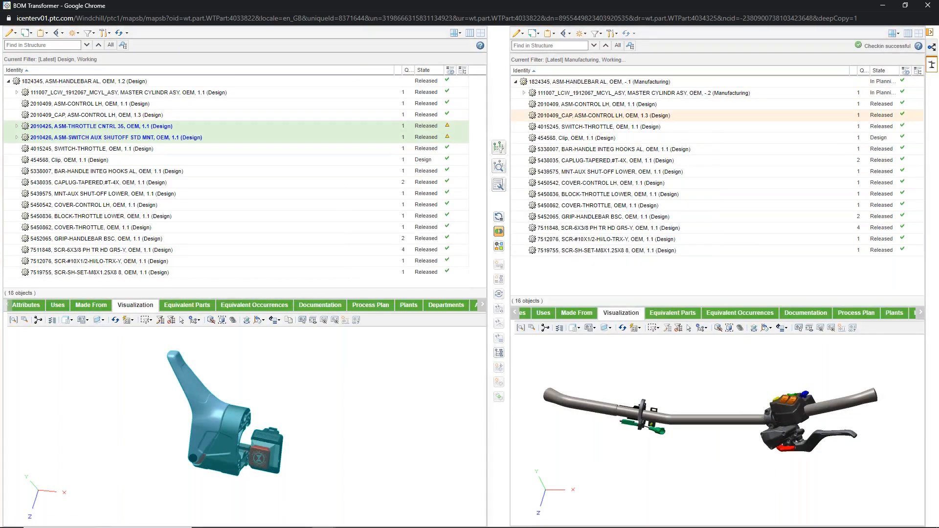
- Apply a path filter for the master cylinder assembly to the manufacturing structure and expand that assembly's child parts
{"action": "left_click", "coordinate": [597, 33]}
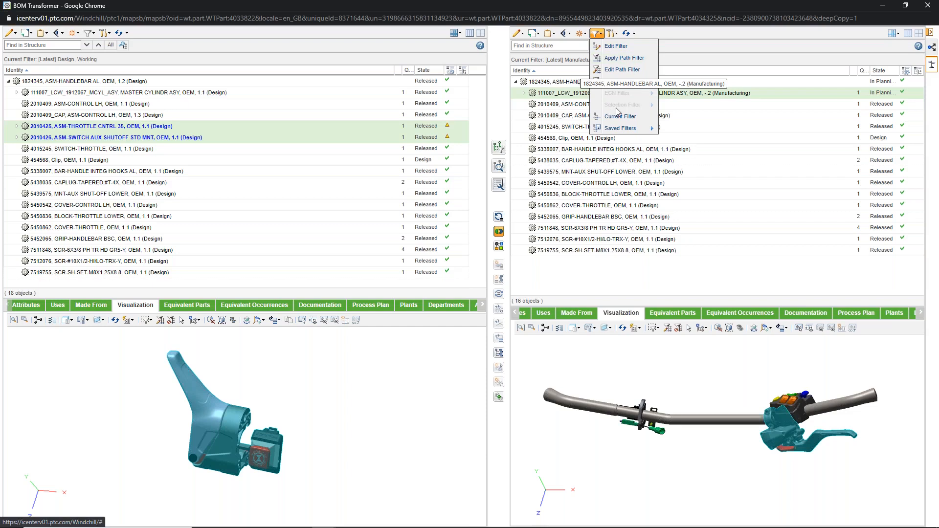
{"action": "left_click", "coordinate": [630, 58]}
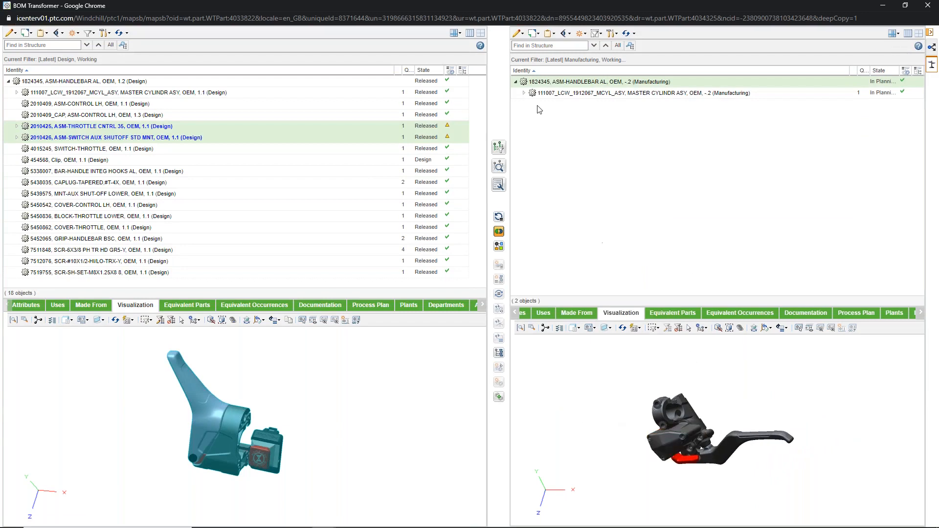
{"action": "left_click", "coordinate": [525, 93]}
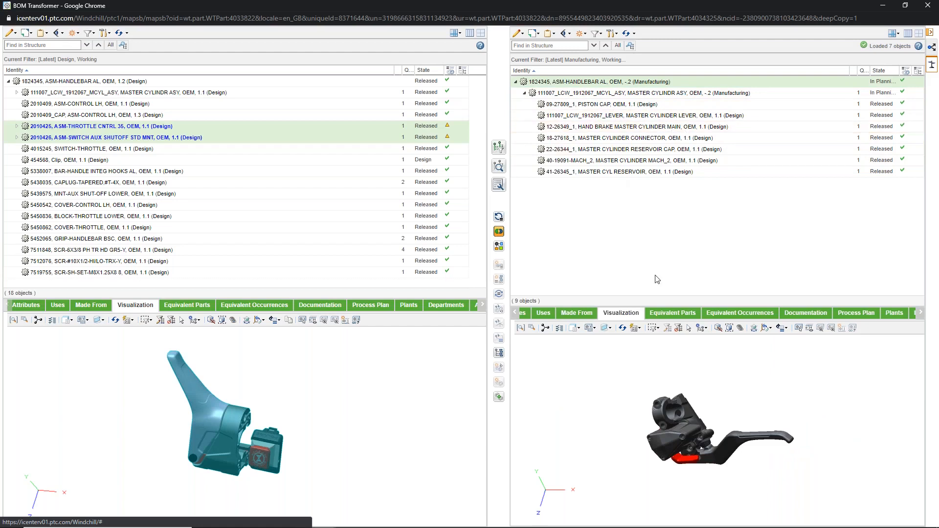
- Select the upstream equivalent part of the manufacturing master cylinder assembly
{"action": "right_click", "coordinate": [615, 94]}
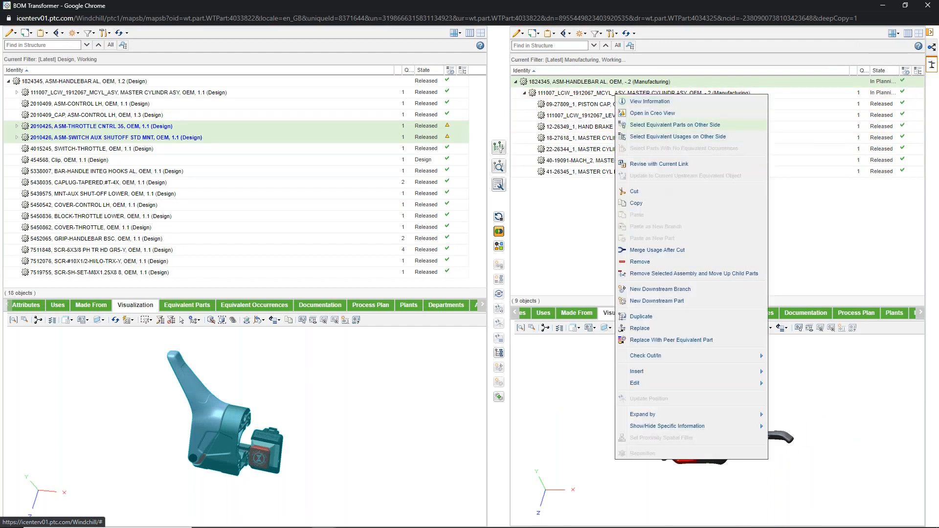
{"action": "left_click", "coordinate": [700, 126]}
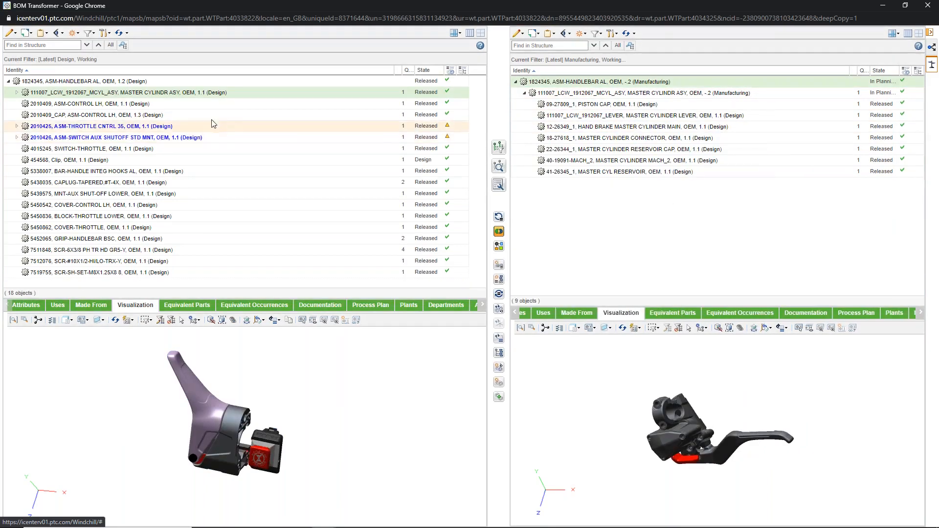
{"action": "left_click", "coordinate": [193, 93]}
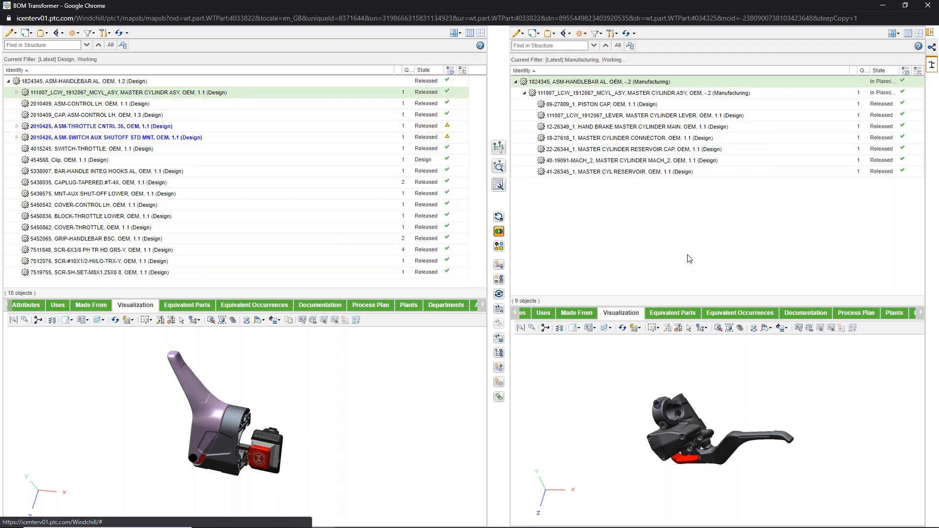
- Disable the path filter on the manufacturing handlebar structure
{"action": "left_click", "coordinate": [597, 33]}
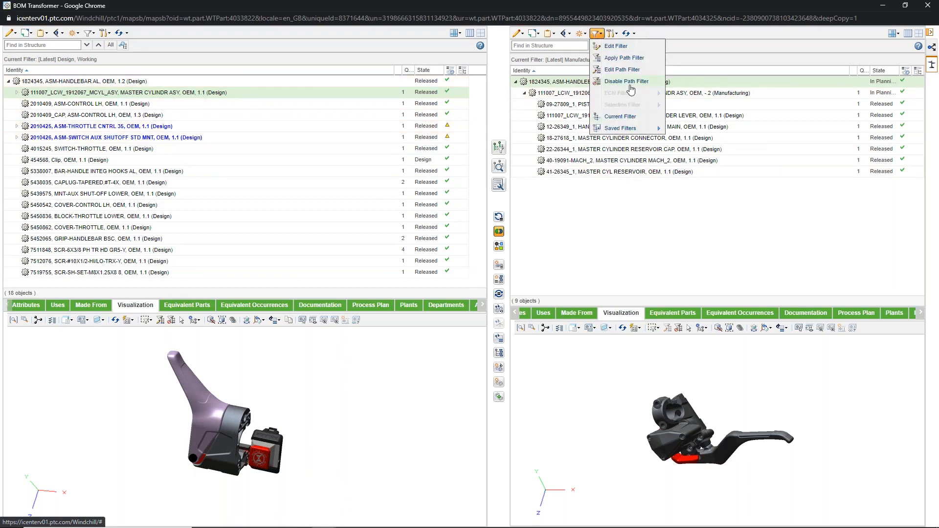
{"action": "left_click", "coordinate": [630, 86]}
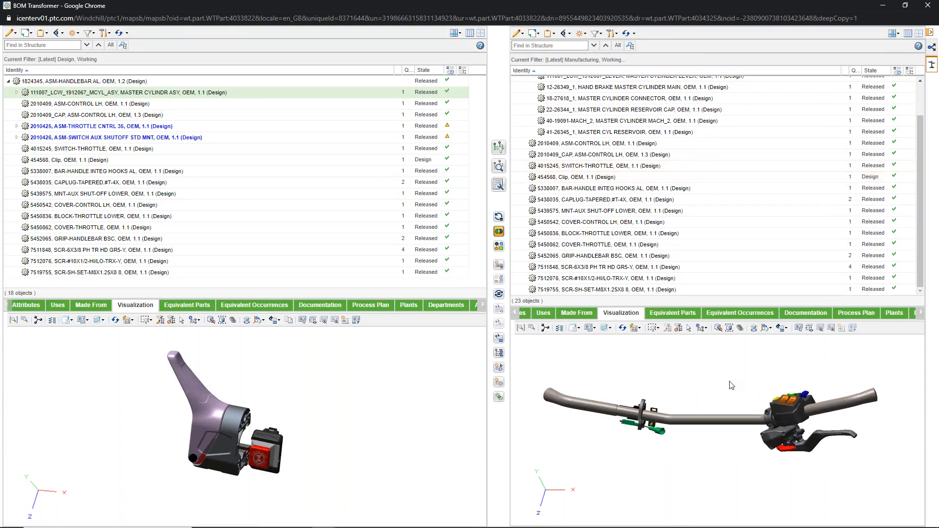
{"action": "scroll", "coordinate": [692, 166], "scroll_direction": "up", "scroll_amount": 2}
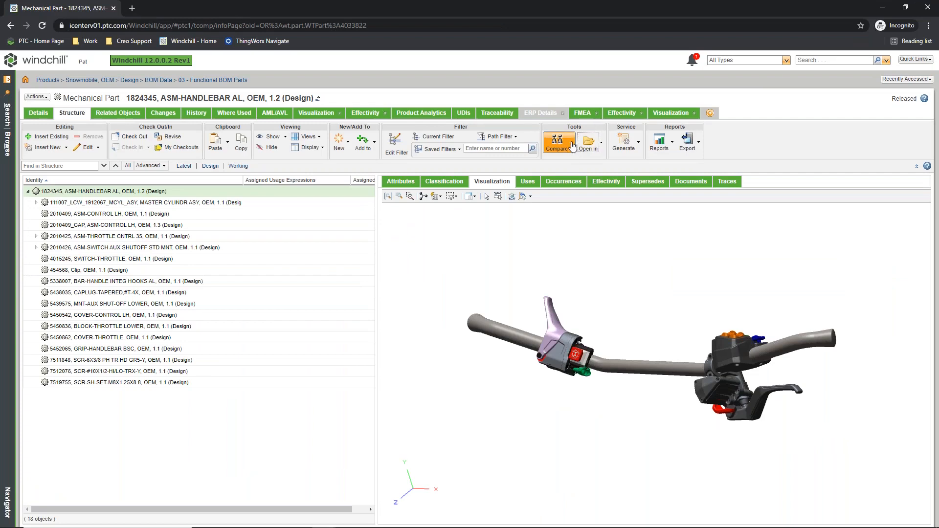
- Start a part structure comparison for the design handlebar assembly, using version 1.2 (Design) for the Left Side
{"action": "left_click", "coordinate": [571, 141]}
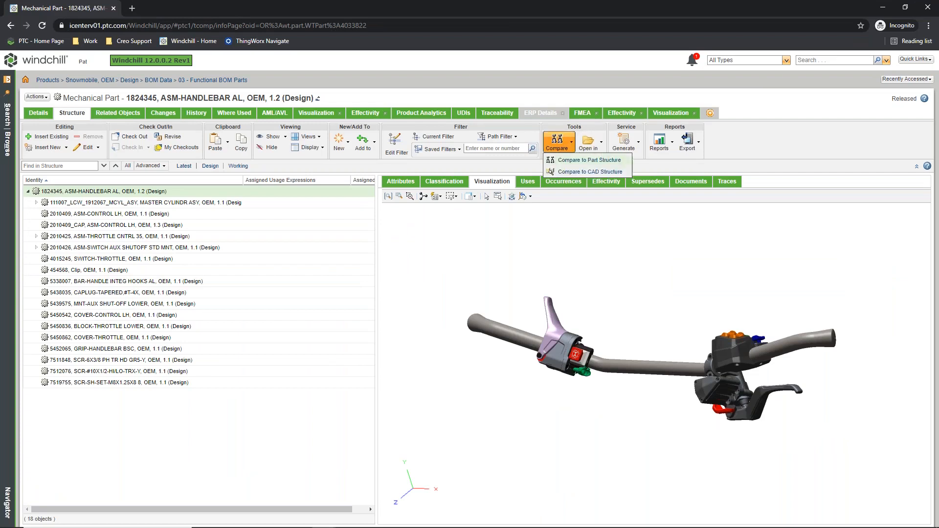
{"action": "left_click", "coordinate": [581, 160]}
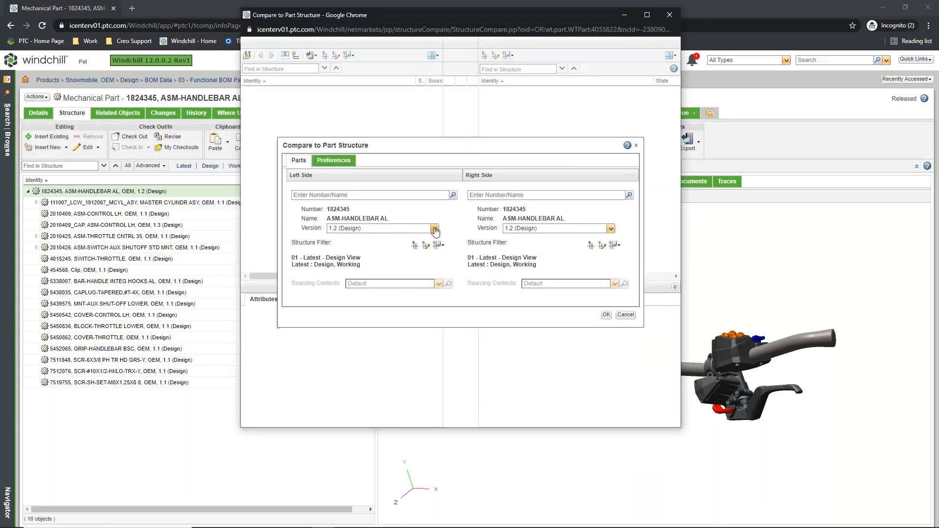
{"action": "left_click", "coordinate": [435, 229]}
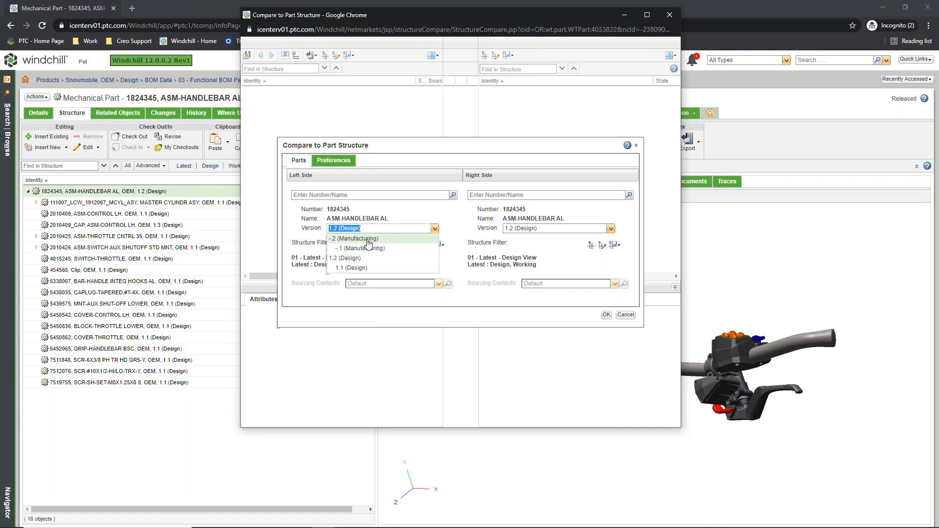
{"action": "left_click", "coordinate": [346, 258]}
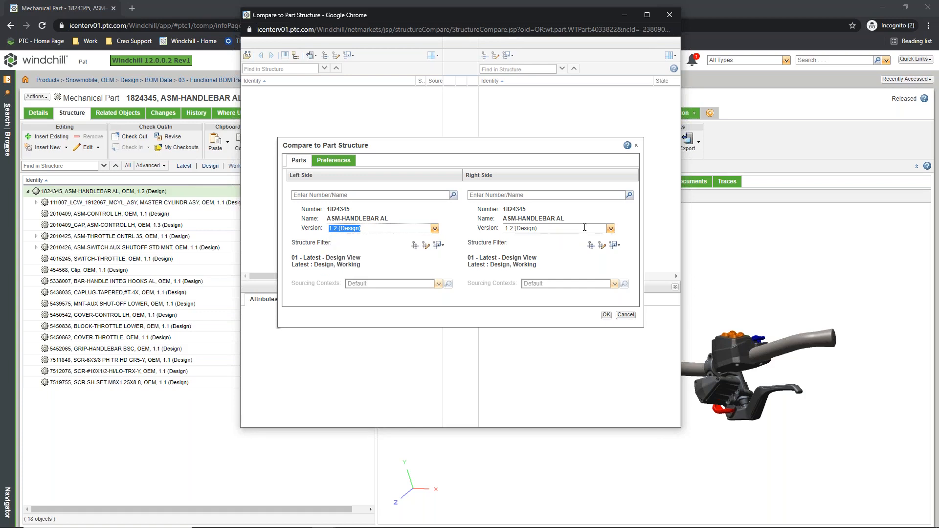
- Set the Right Side to version -.2 (Manufacturing) with the saved filter 02 - Latest - Manufacturing View, and run the comparison
{"action": "left_click", "coordinate": [611, 229]}
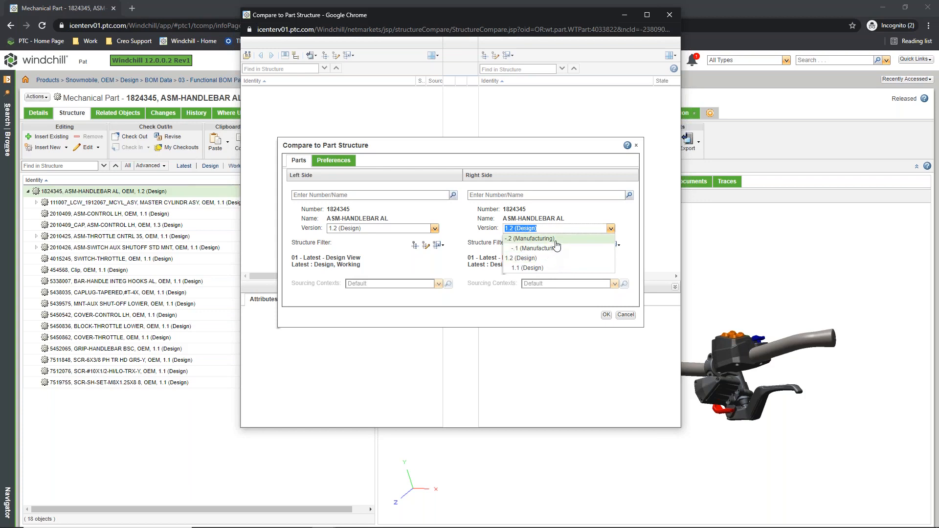
{"action": "left_click", "coordinate": [610, 228]}
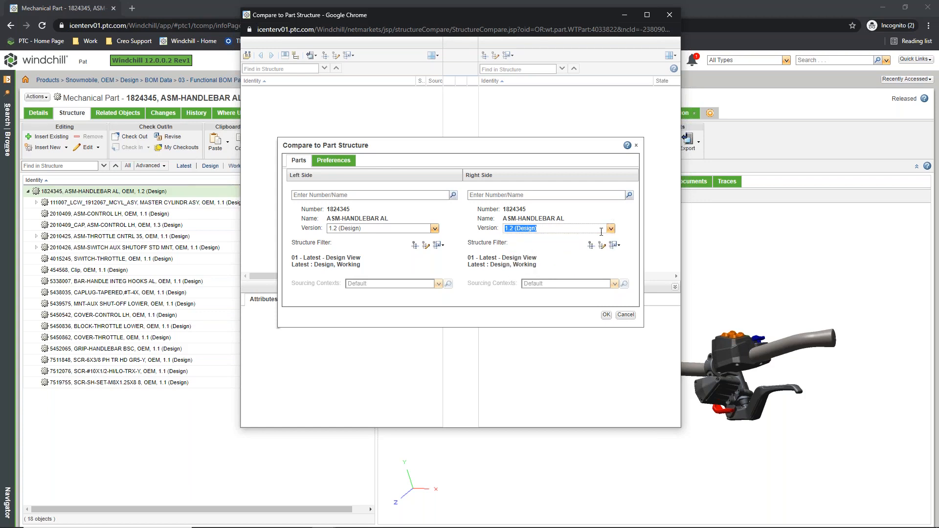
{"action": "left_click", "coordinate": [610, 228]}
{"action": "left_click", "coordinate": [552, 239]}
{"action": "left_click", "coordinate": [616, 244]}
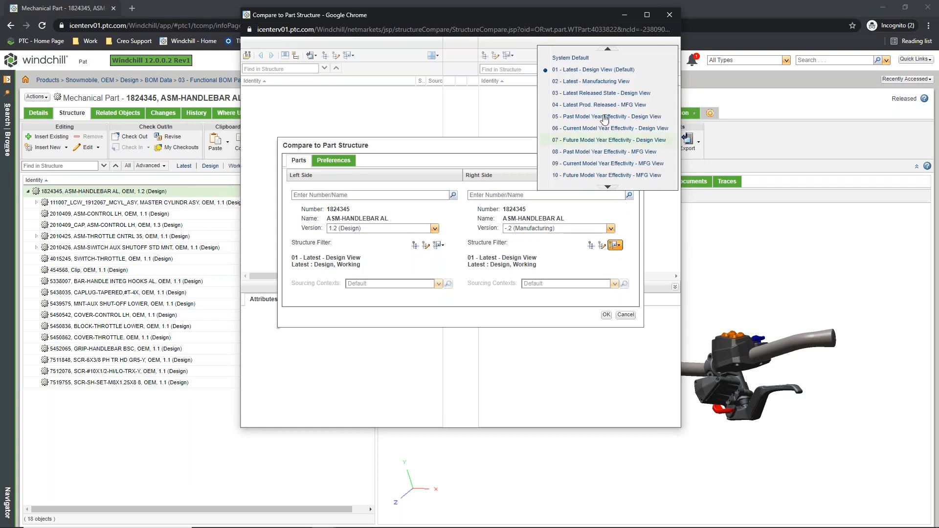
{"action": "left_click", "coordinate": [593, 90]}
{"action": "left_click", "coordinate": [607, 315]}
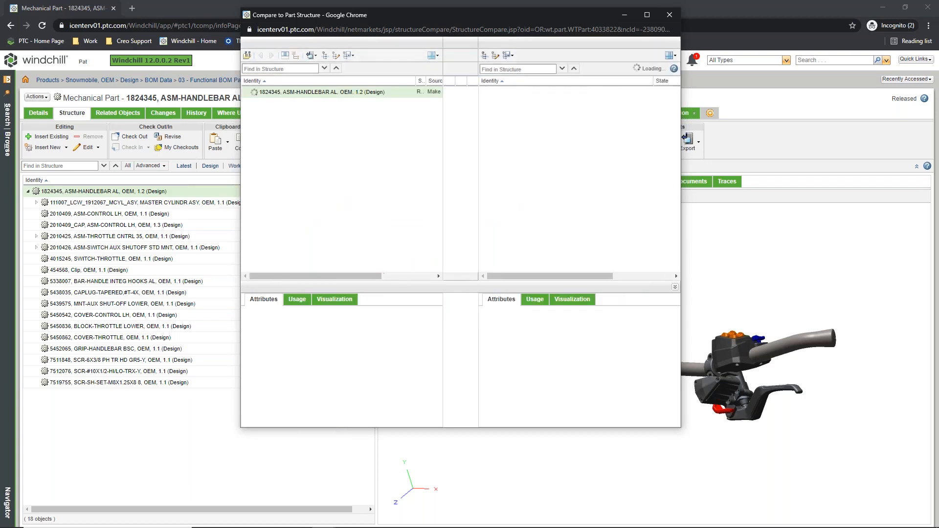
- Enlarge the comparison window and its structure area, step through the differences to the throttle control assembly, and close the comparison
{"action": "left_click", "coordinate": [646, 15]}
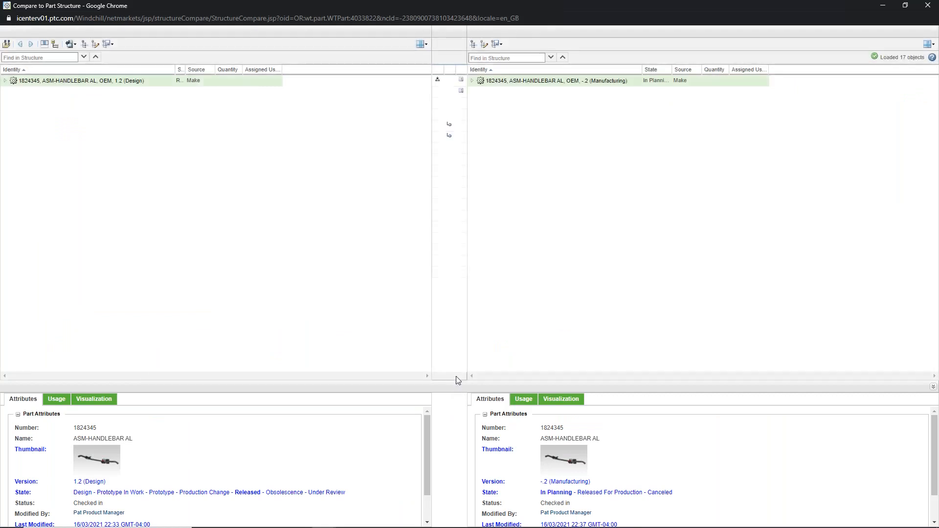
{"action": "left_click_drag", "start_coordinate": [454, 381], "coordinate": [455, 302]}
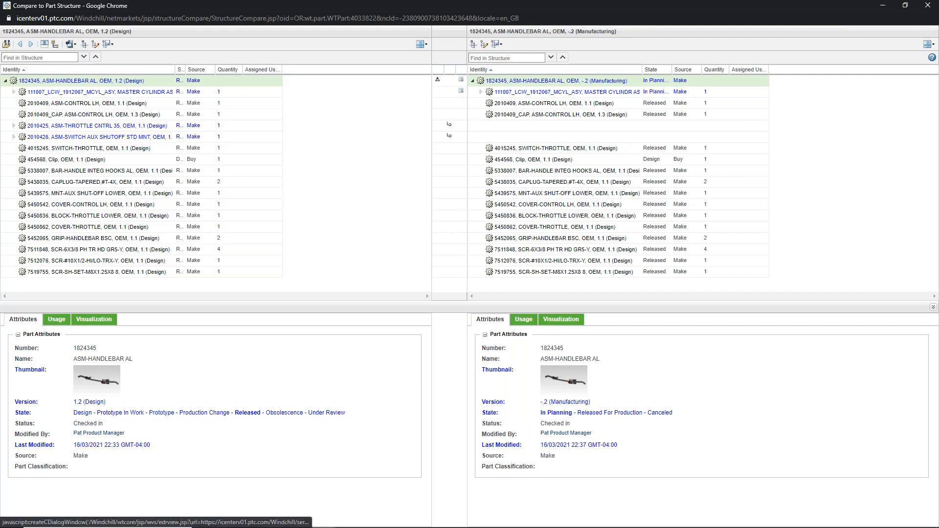
{"action": "left_click", "coordinate": [30, 44]}
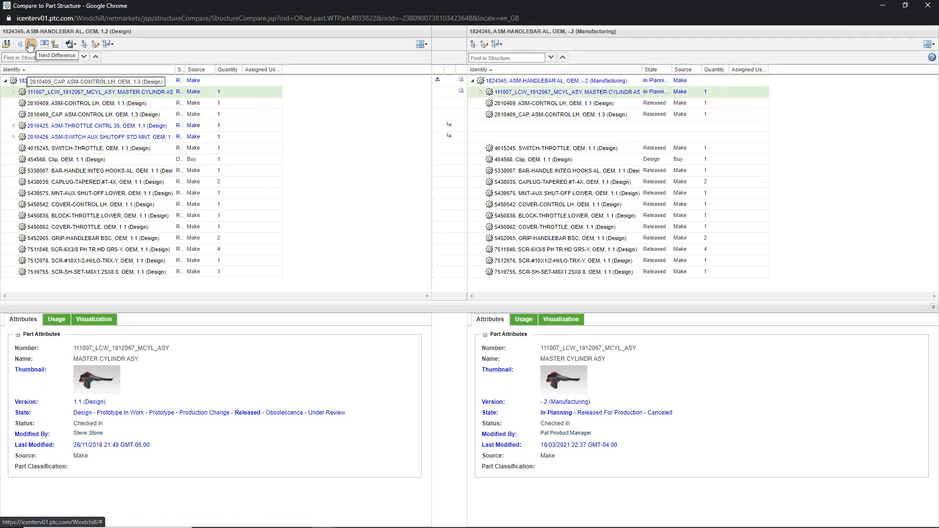
{"action": "left_click", "coordinate": [30, 44]}
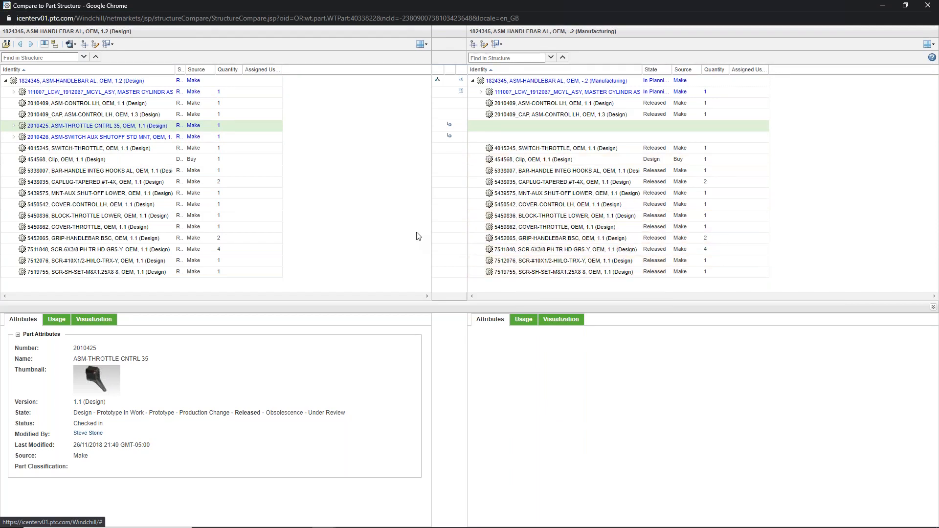
{"action": "left_click", "coordinate": [926, 6]}
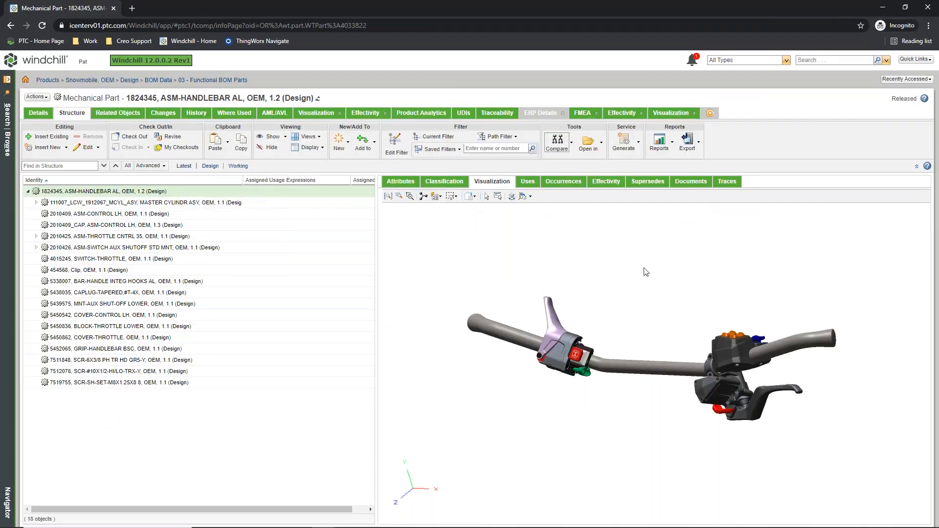
- Open the recently accessed part 100 SNOW, SNOWMOBILE MASTER, OEM, 1.2 (Design)
{"action": "left_click", "coordinate": [905, 79]}
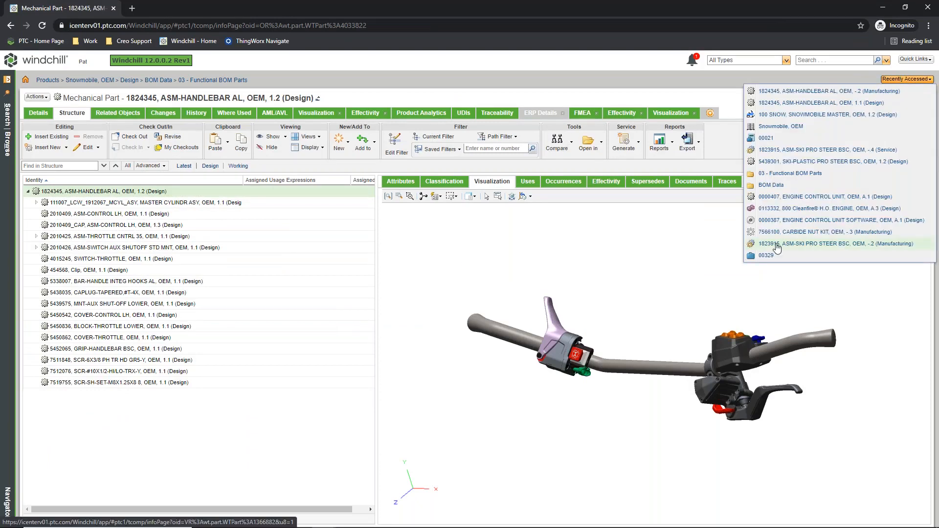
{"action": "left_click", "coordinate": [833, 115]}
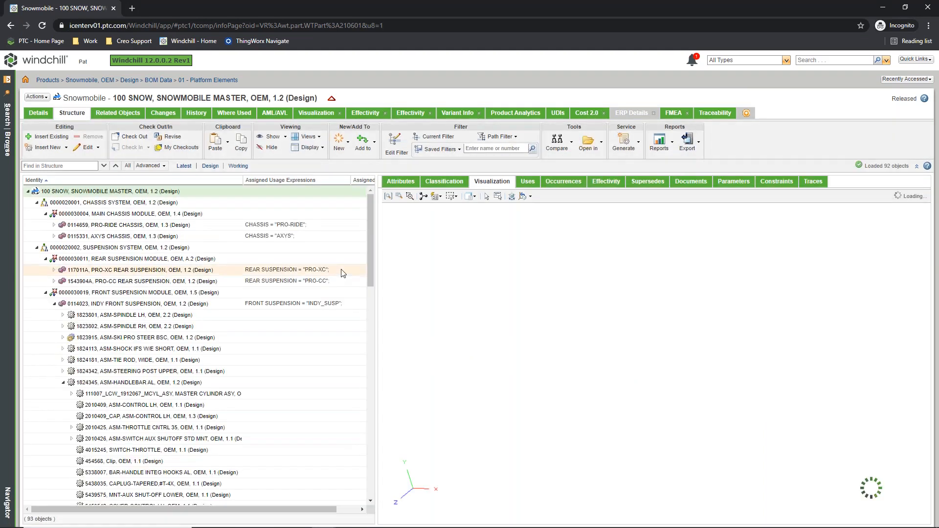
- Open the snowmobile master in BOM Transformer and show the 3D visualization for both the design and manufacturing structures
{"action": "left_click", "coordinate": [601, 140]}
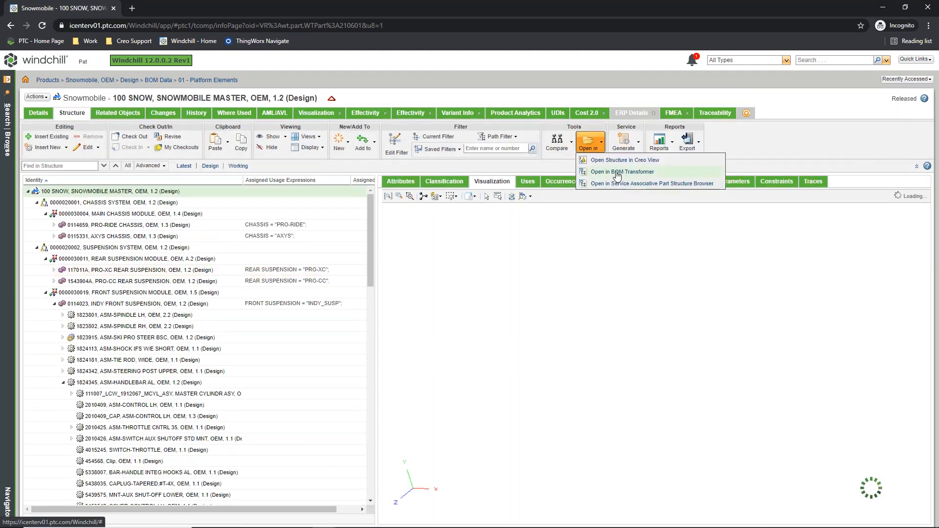
{"action": "left_click", "coordinate": [617, 173]}
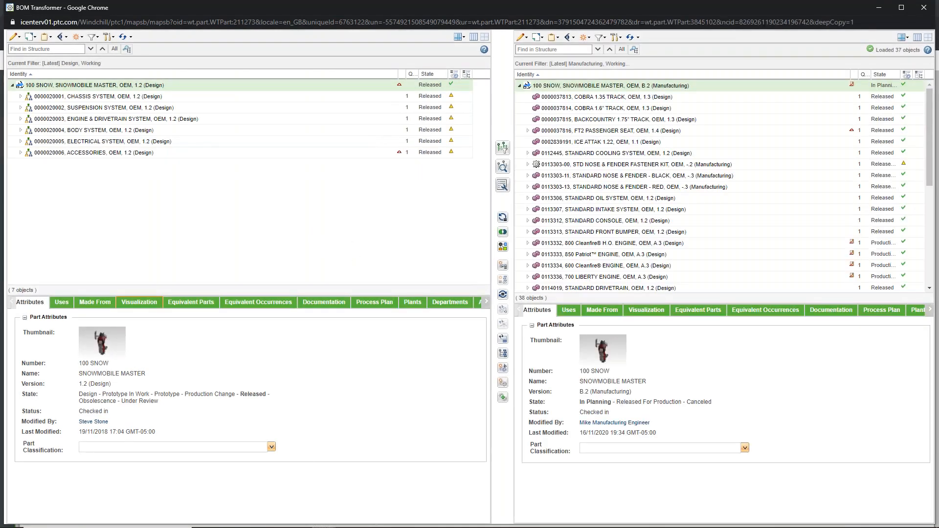
{"action": "left_click", "coordinate": [139, 301]}
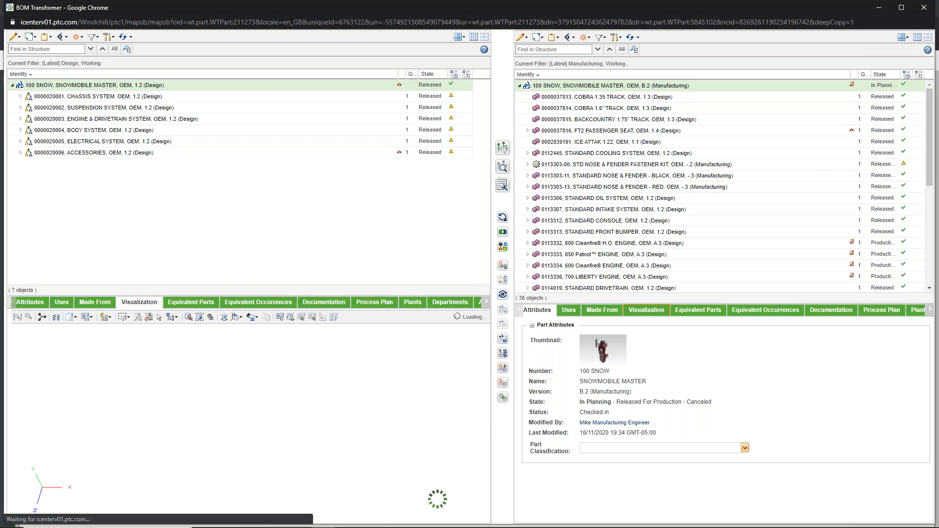
{"action": "left_click", "coordinate": [651, 310]}
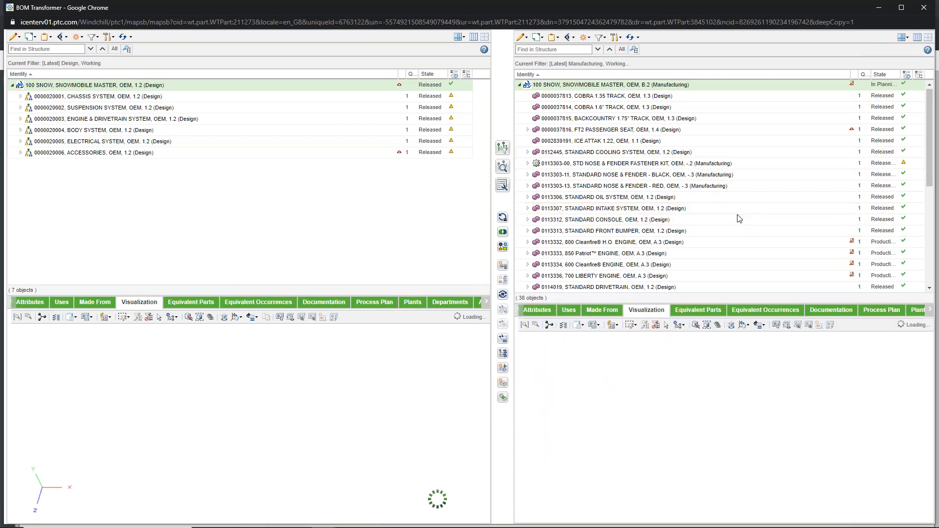
{"action": "scroll", "coordinate": [739, 218], "scroll_direction": "down", "scroll_amount": 5}
{"action": "scroll", "coordinate": [746, 203], "scroll_direction": "up", "scroll_amount": 5}
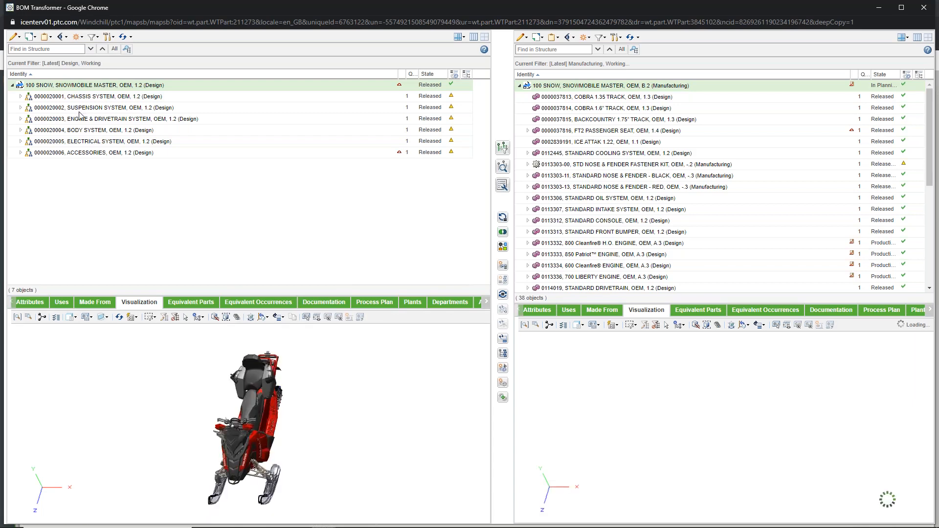
- Expand CHASSIS SYSTEM and MAIN CHASSIS MODULE in the design structure and highlight the PRO-RIDE CHASSIS in the 3D model
{"action": "left_click", "coordinate": [20, 97]}
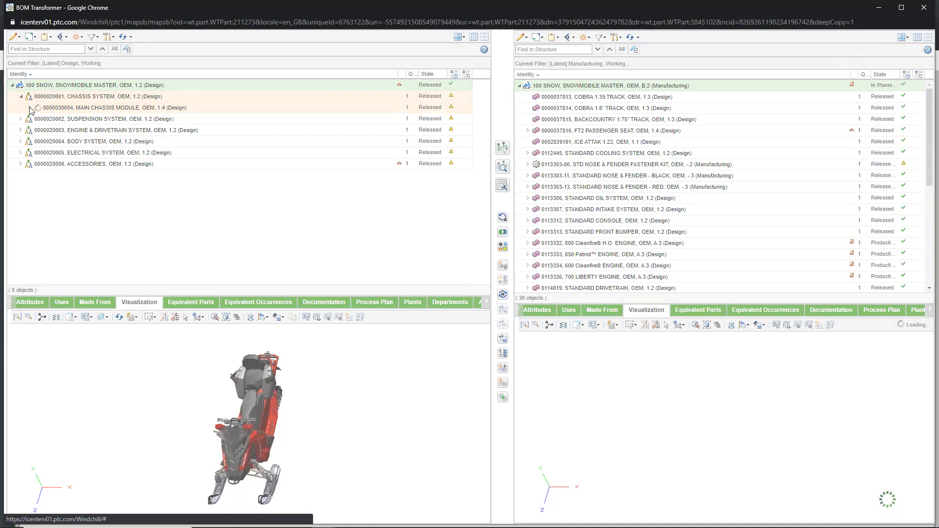
{"action": "left_click", "coordinate": [30, 108]}
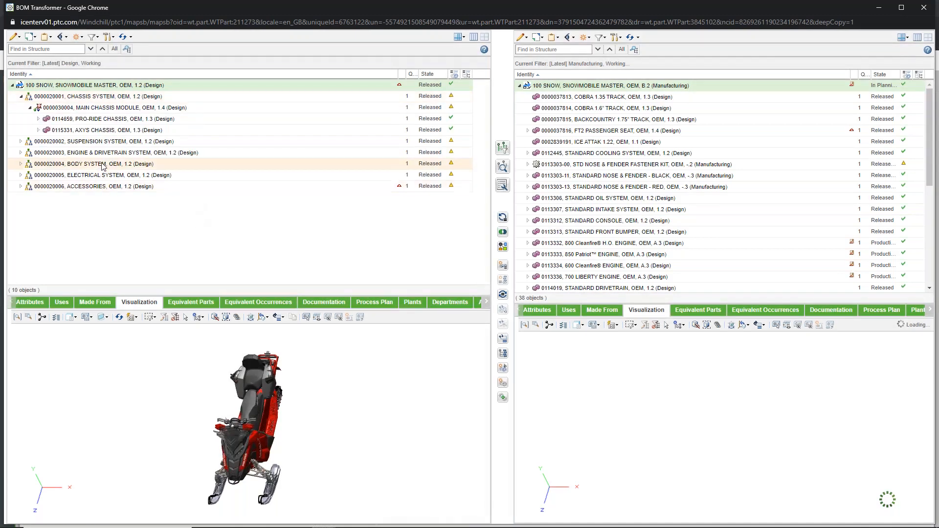
{"action": "left_click", "coordinate": [124, 120]}
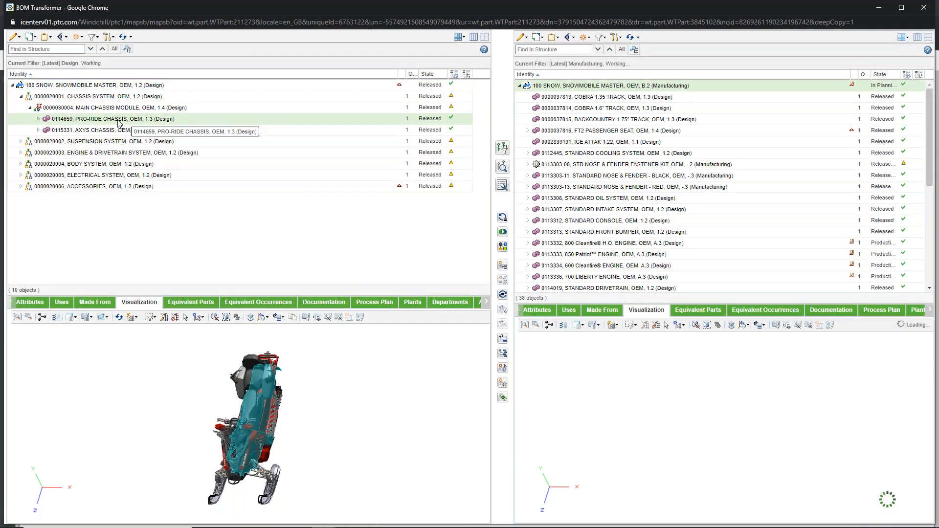
{"action": "middle_click_drag", "start_coordinate": [271, 477], "coordinate": [370, 385]}
{"action": "left_click", "coordinate": [370, 385]}
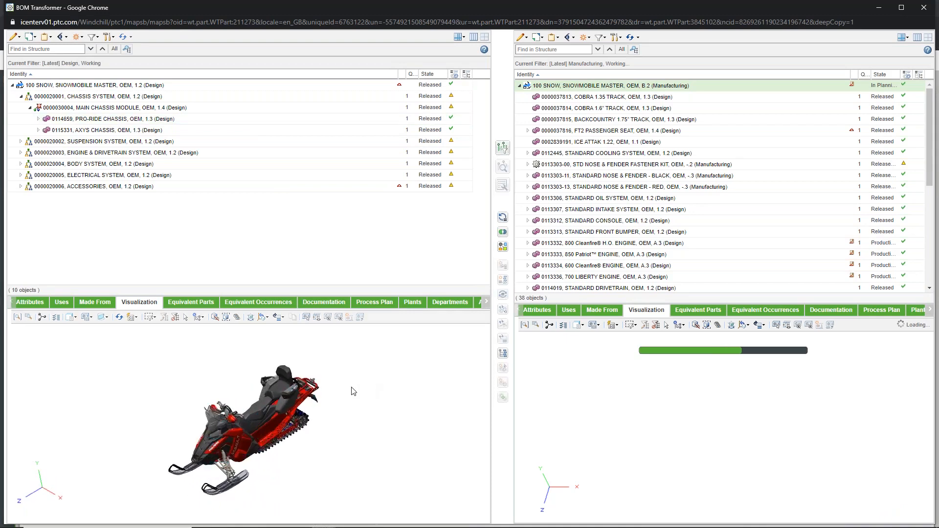
- Select the equivalent manufacturing parts of the design PRO-RIDE CHASSIS, followed by those of the AXYS CHASSIS
{"action": "left_click", "coordinate": [158, 119]}
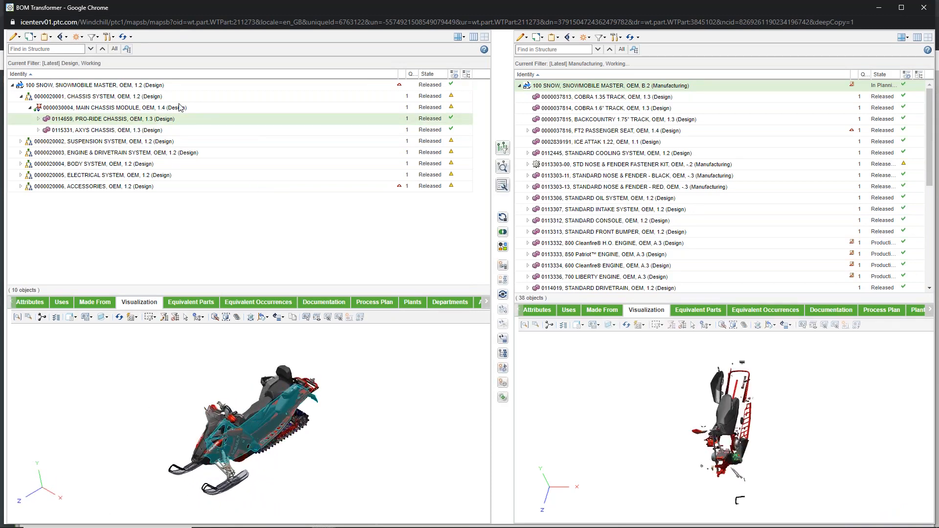
{"action": "right_click", "coordinate": [145, 119]}
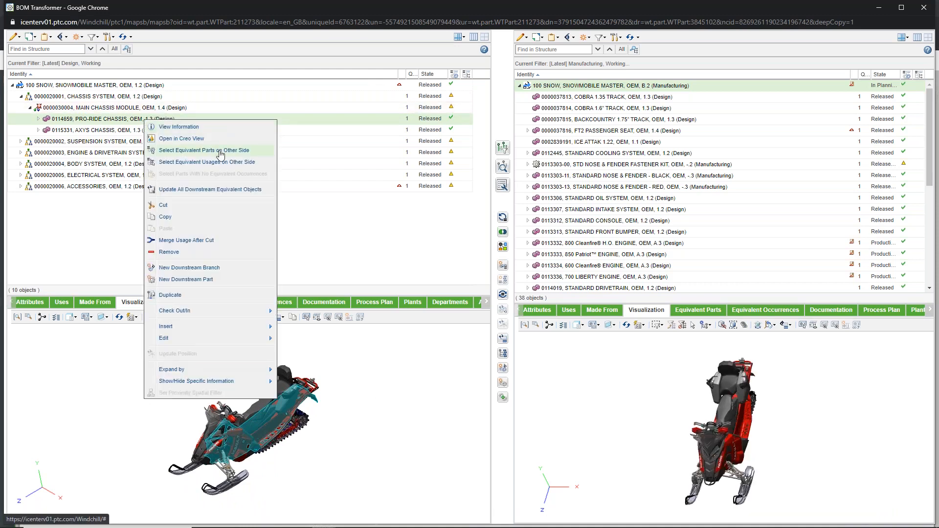
{"action": "left_click", "coordinate": [218, 150]}
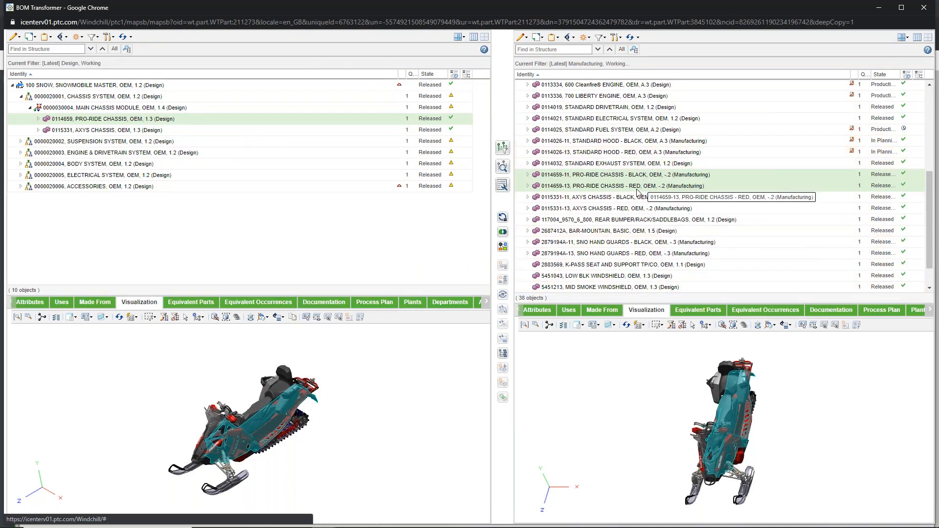
{"action": "right_click", "coordinate": [119, 130]}
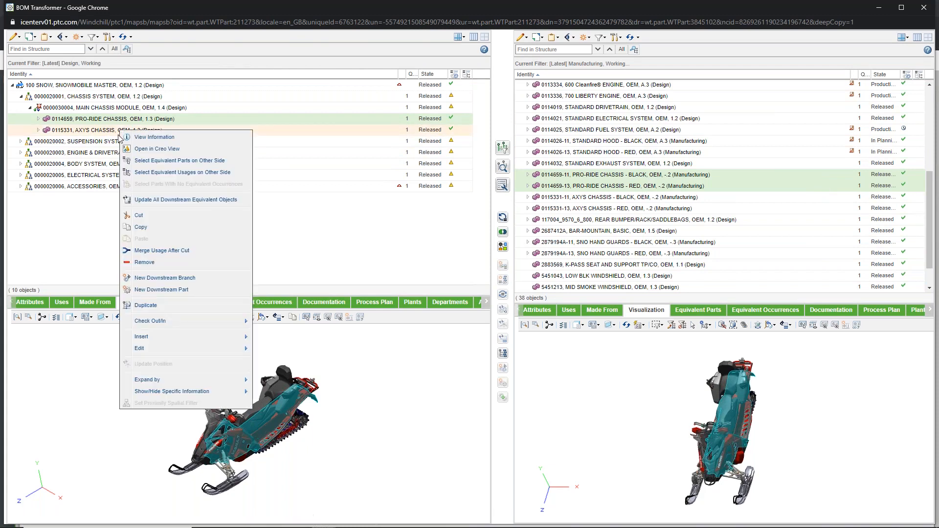
{"action": "left_click", "coordinate": [174, 161]}
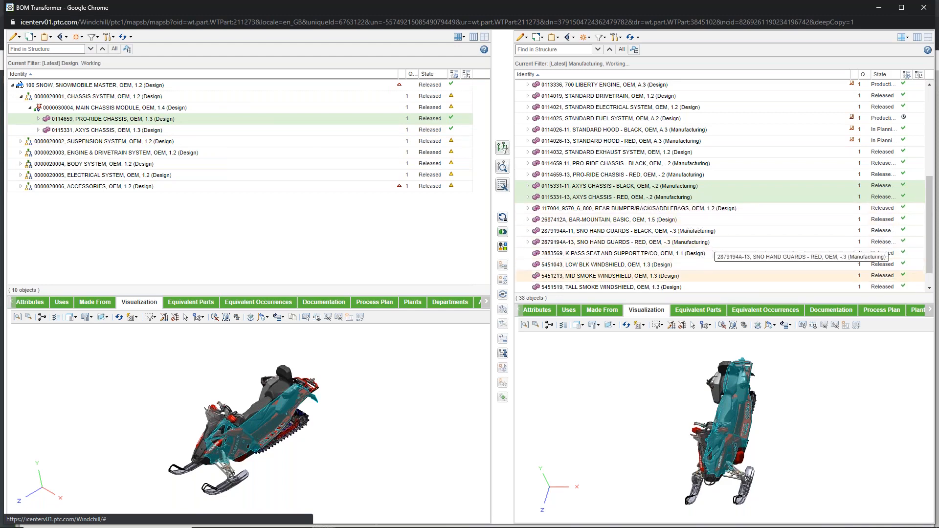
- Open the process plan related to the manufacturing snowmobile master and display its structure of operations
{"action": "left_click", "coordinate": [875, 310]}
{"action": "right_click", "coordinate": [556, 347]}
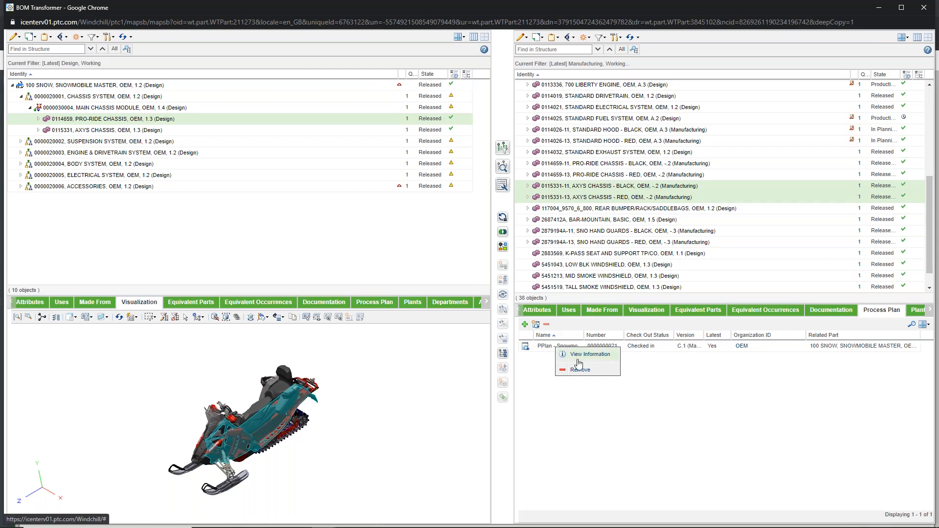
{"action": "left_click", "coordinate": [577, 360]}
{"action": "left_click", "coordinate": [71, 113]}
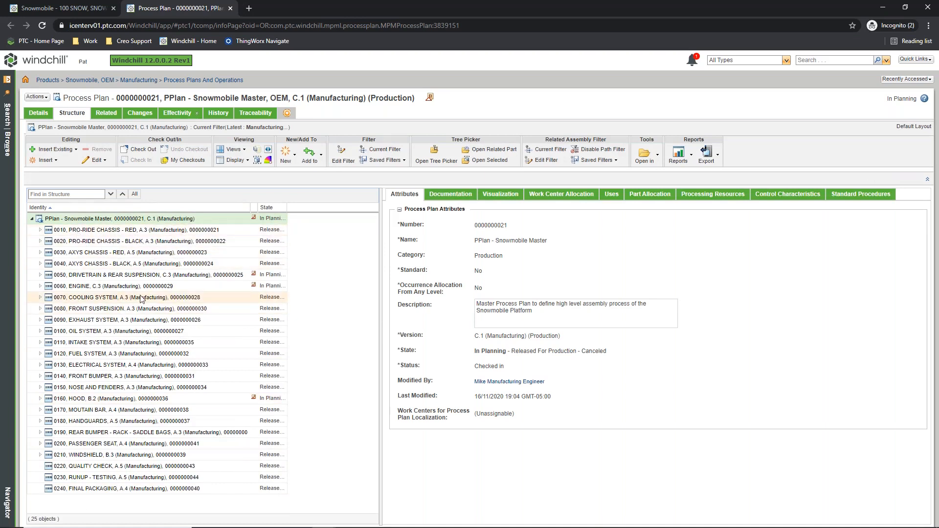
- Generate the work instructions for the whole process plan PPlan - Snowmobile Master
{"action": "right_click", "coordinate": [99, 221]}
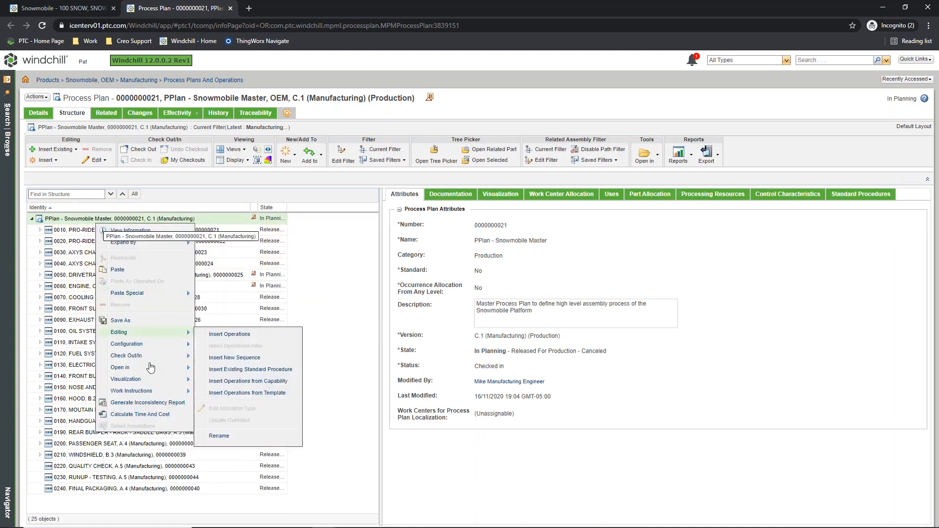
{"action": "mouse_move", "coordinate": [127, 391]}
{"action": "left_click", "coordinate": [255, 395]}
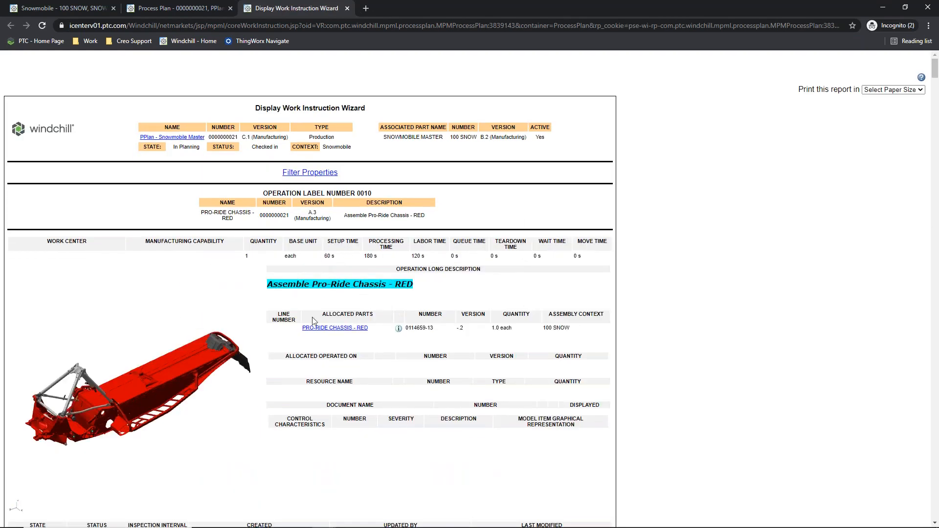
- Review the work instructions from the chassis operations through to Assemble Handguards, examining each operation's illustration and allocated parts
{"action": "scroll", "coordinate": [316, 323], "scroll_direction": "down", "scroll_amount": 10}
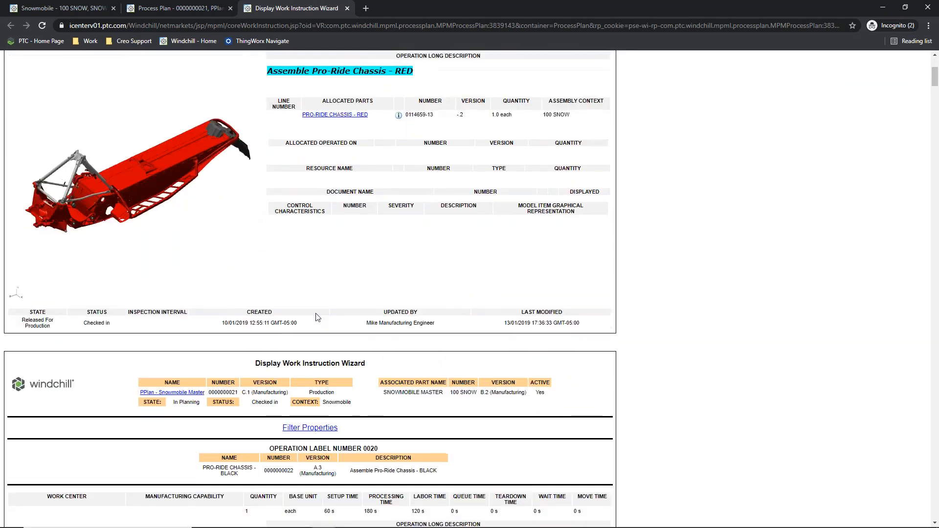
{"action": "scroll", "coordinate": [315, 323], "scroll_direction": "down", "scroll_amount": 17}
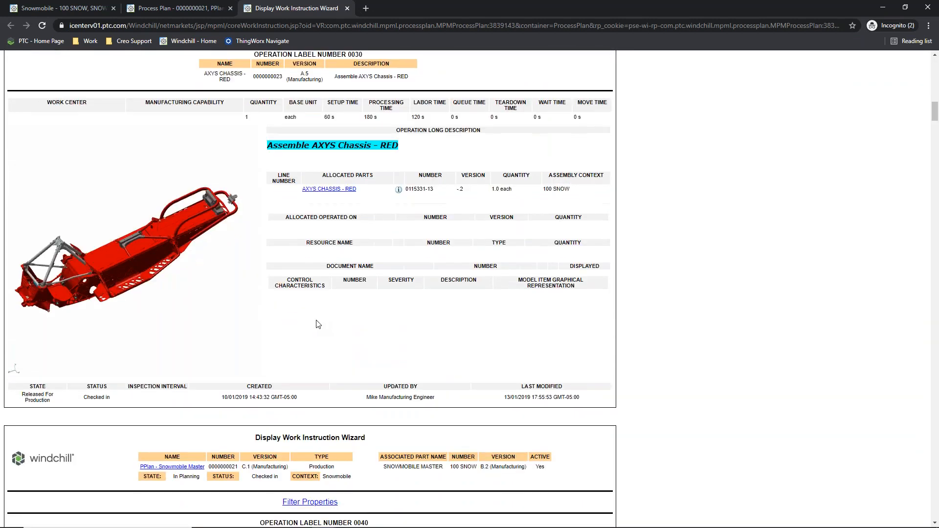
{"action": "scroll", "coordinate": [317, 324], "scroll_direction": "down", "scroll_amount": 15}
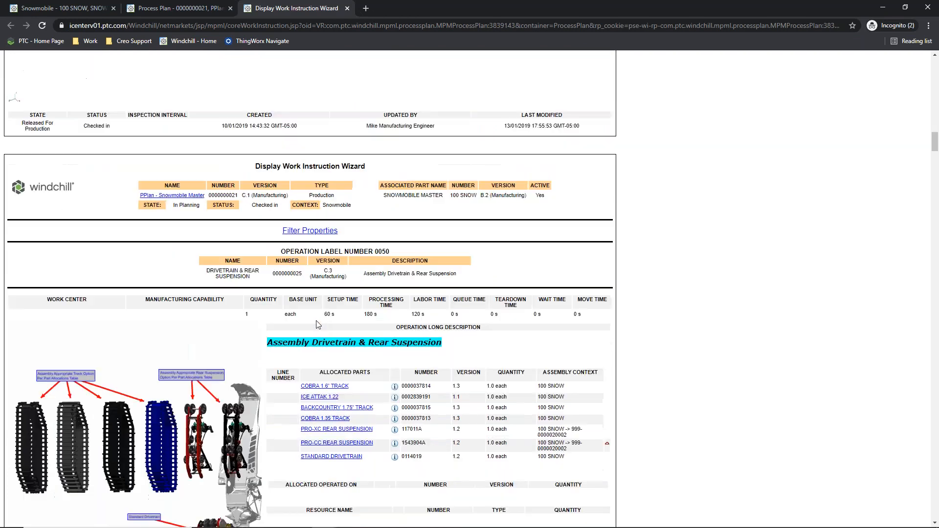
{"action": "scroll", "coordinate": [364, 308], "scroll_direction": "up", "scroll_amount": 1}
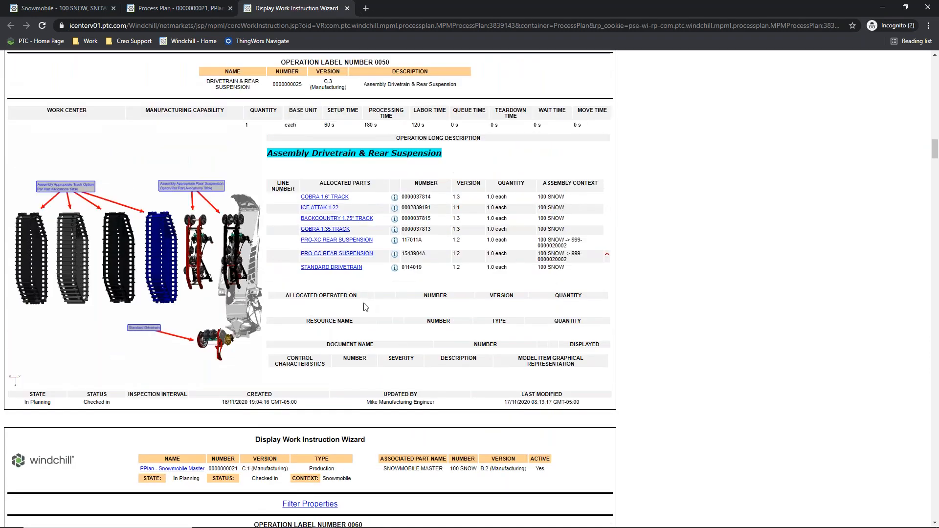
{"action": "scroll", "coordinate": [364, 313], "scroll_direction": "down", "scroll_amount": 6}
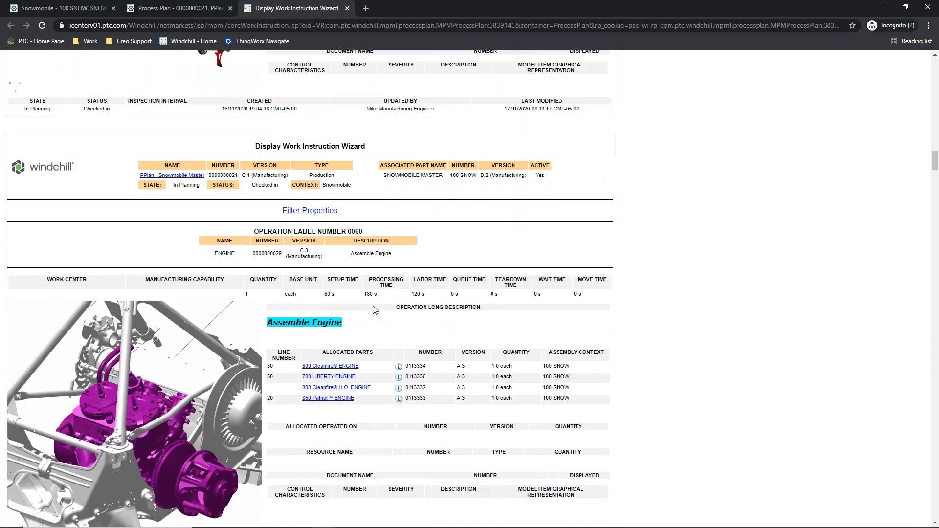
{"action": "scroll", "coordinate": [374, 310], "scroll_direction": "down", "scroll_amount": 4}
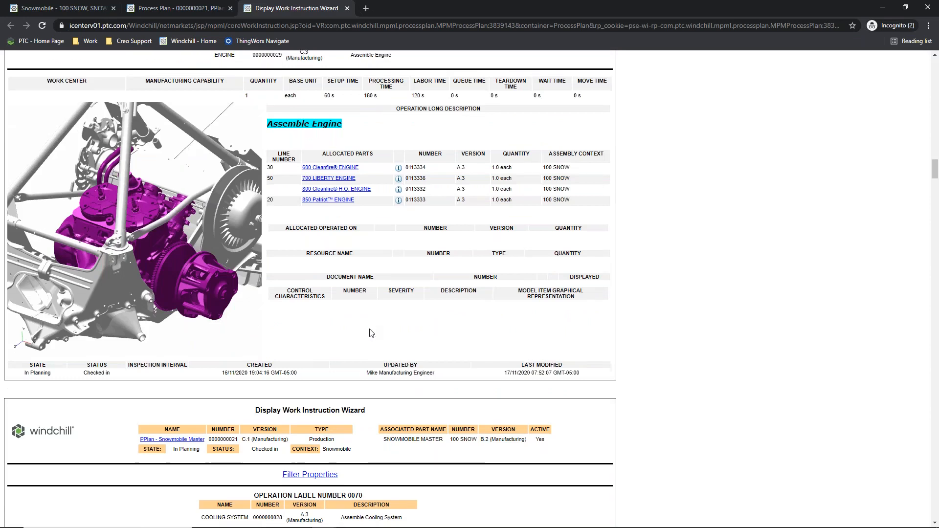
{"action": "scroll", "coordinate": [373, 333], "scroll_direction": "down", "scroll_amount": 9}
{"action": "scroll", "coordinate": [375, 332], "scroll_direction": "down", "scroll_amount": 20}
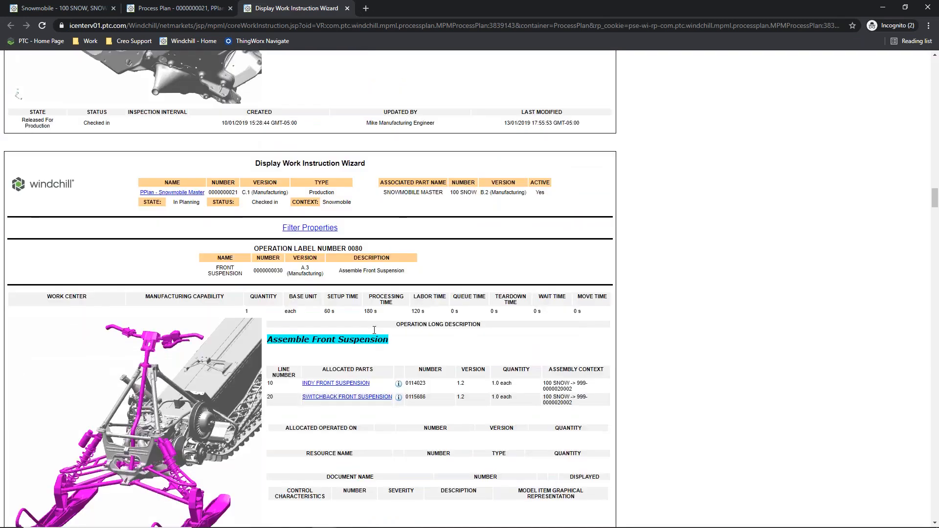
{"action": "scroll", "coordinate": [376, 328], "scroll_direction": "down", "scroll_amount": 20}
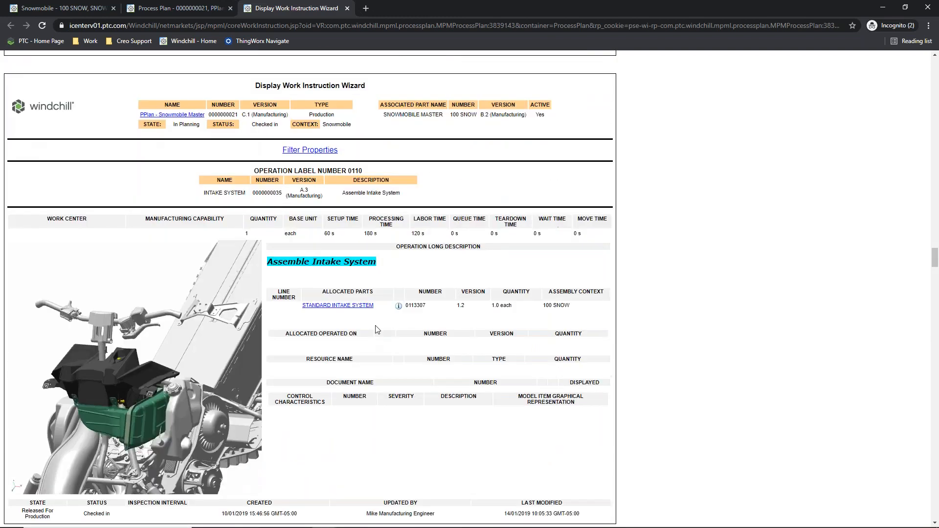
{"action": "scroll", "coordinate": [379, 324], "scroll_direction": "down", "scroll_amount": 20}
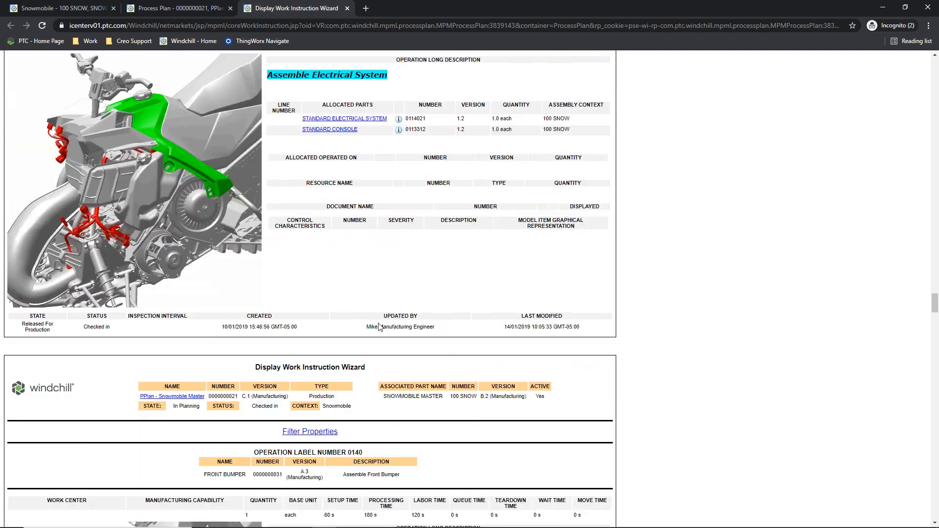
{"action": "scroll", "coordinate": [383, 335], "scroll_direction": "down", "scroll_amount": 20}
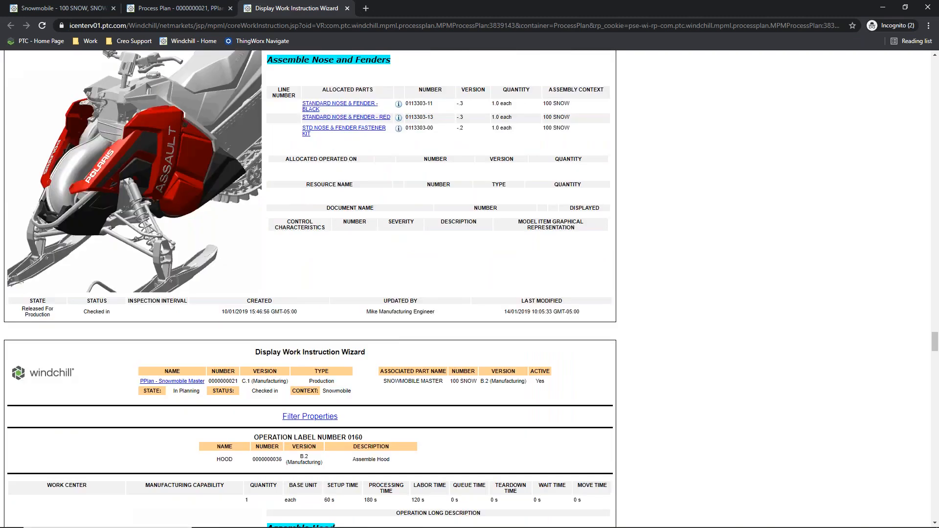
{"action": "scroll", "coordinate": [383, 335], "scroll_direction": "down", "scroll_amount": 9}
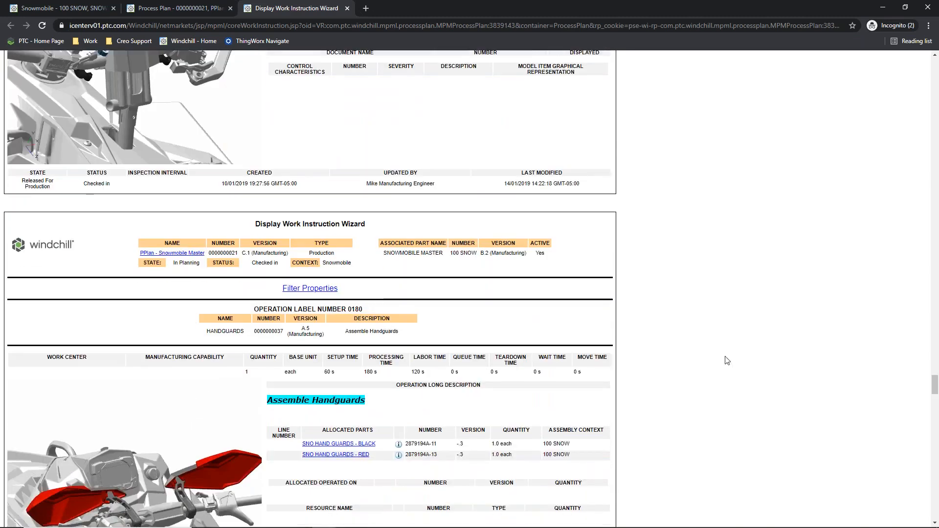